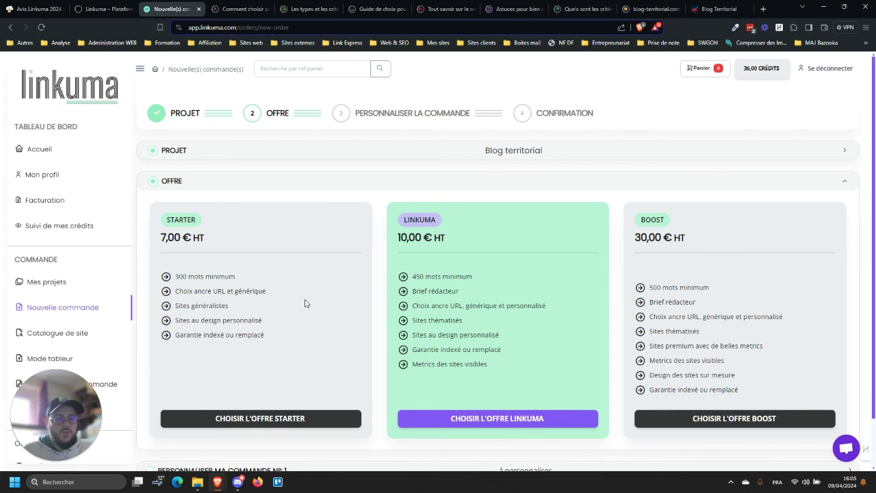
pyautogui.scroll(-1, 305, 303)
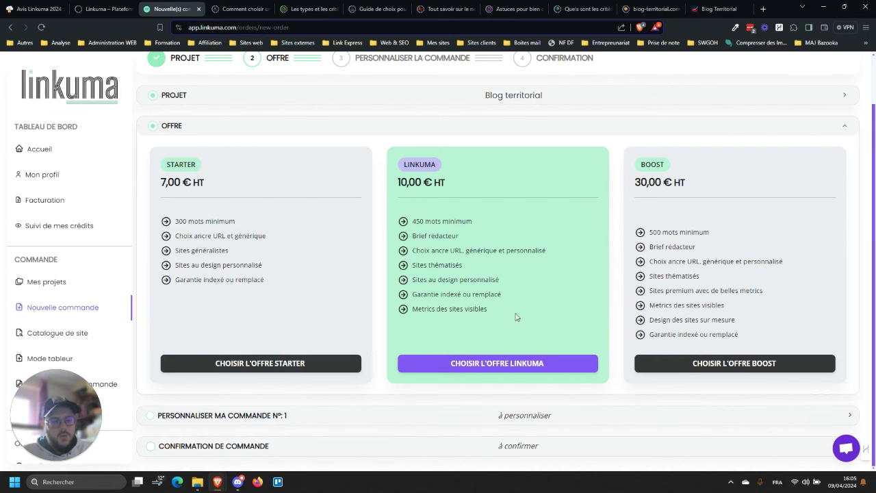
pyautogui.click(254, 364)
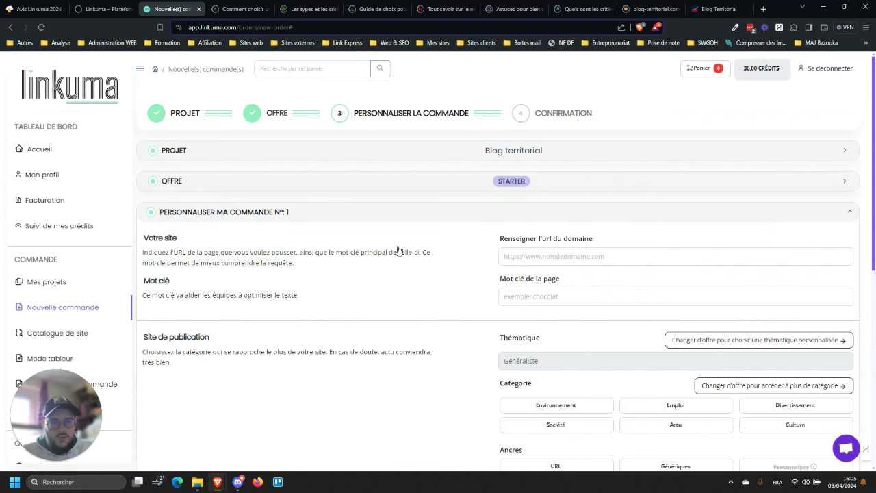
pyautogui.click(540, 259)
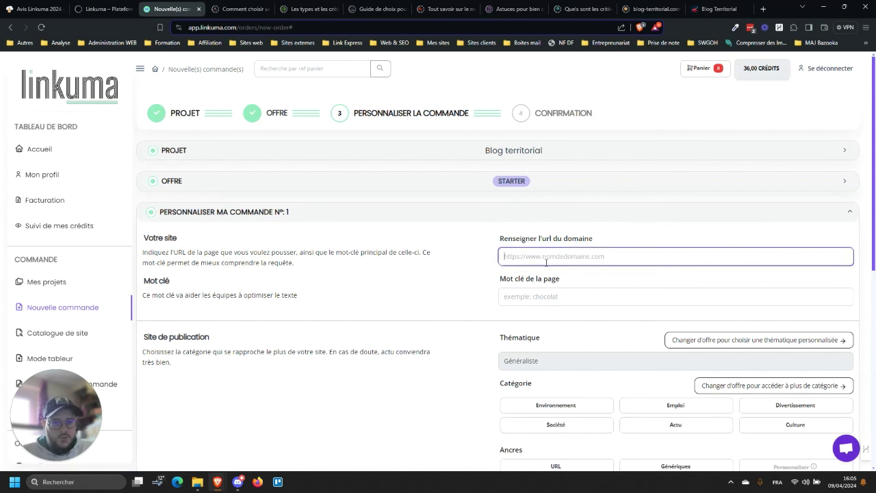
pyautogui.click(533, 295)
pyautogui.hotkey('shift', 'Tab')
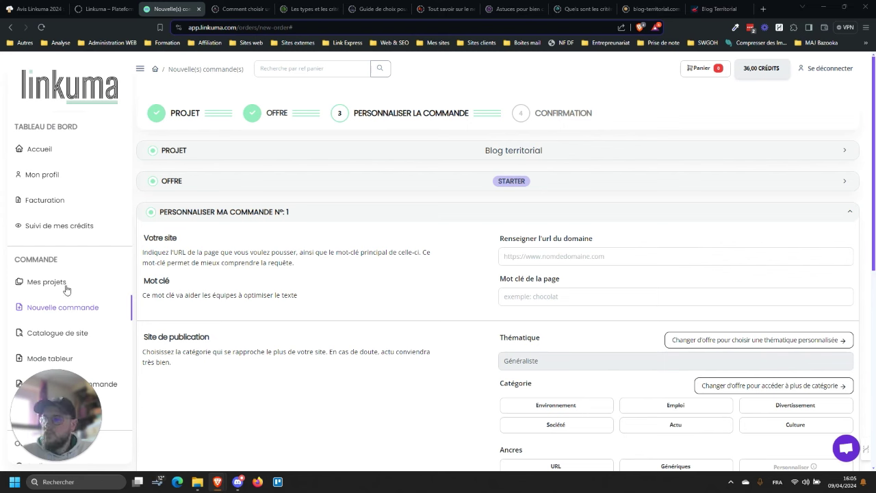
pyautogui.click(523, 264)
pyautogui.write('https://blog-territorial.com/')
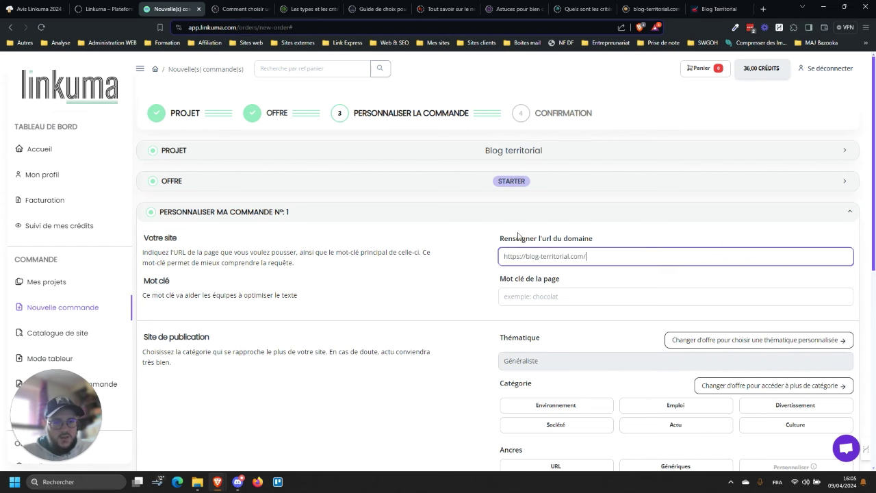
pyautogui.click(541, 296)
pyautogui.click(564, 316)
# Set the publication site's category to Actu and use generic anchors
pyautogui.scroll(-2, 557, 335)
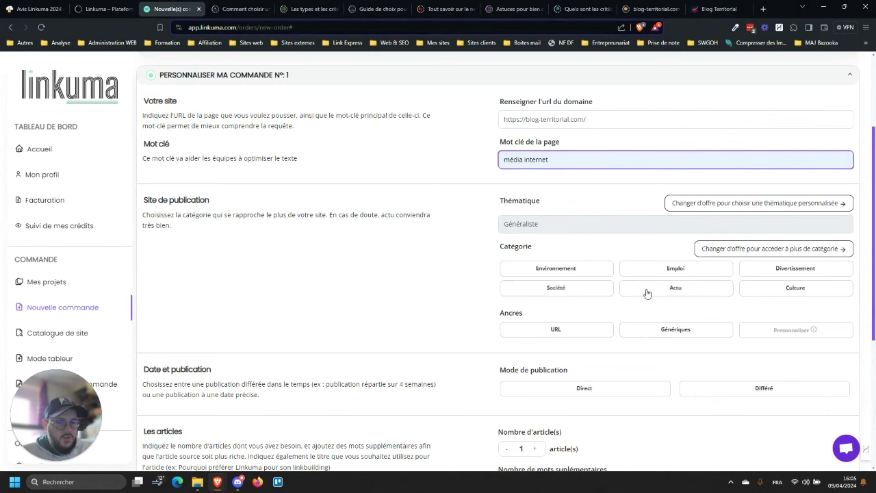
pyautogui.click(689, 271)
pyautogui.click(690, 288)
pyautogui.scroll(-1, 452, 313)
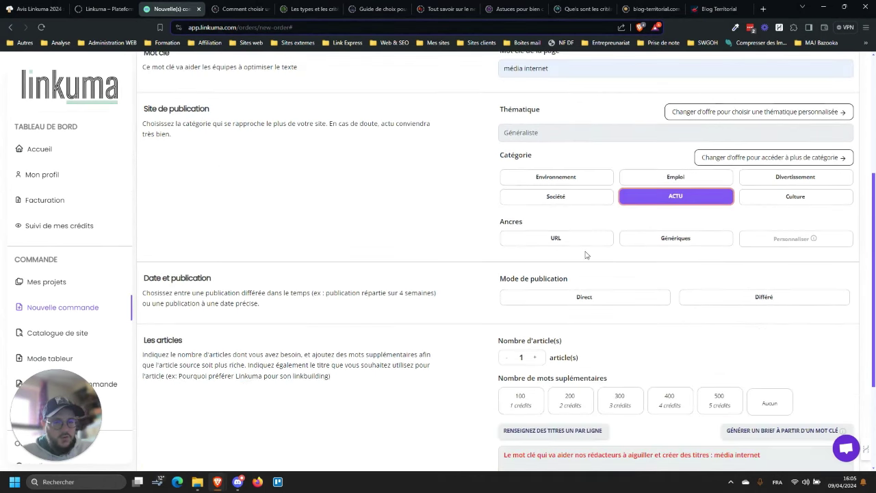
pyautogui.click(676, 241)
# Set the publication mode to deferred and spread it over 5 weeks
pyautogui.click(530, 298)
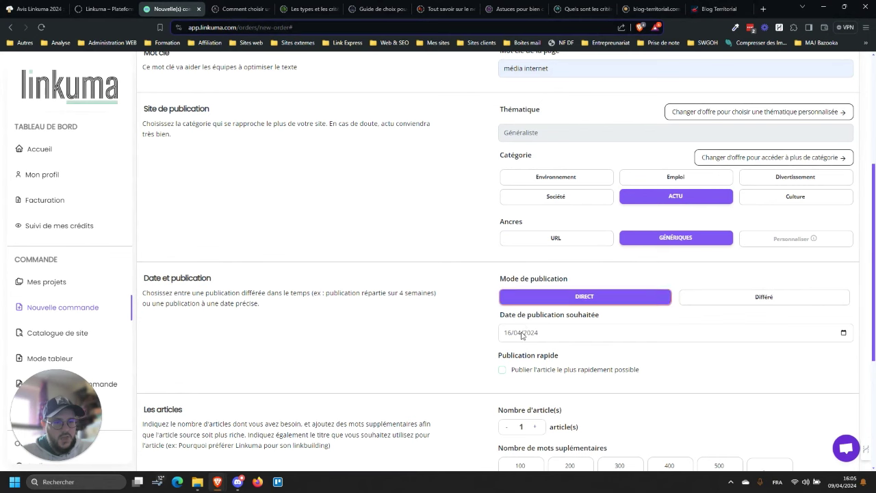
pyautogui.scroll(-2, 472, 346)
pyautogui.scroll(1, 479, 331)
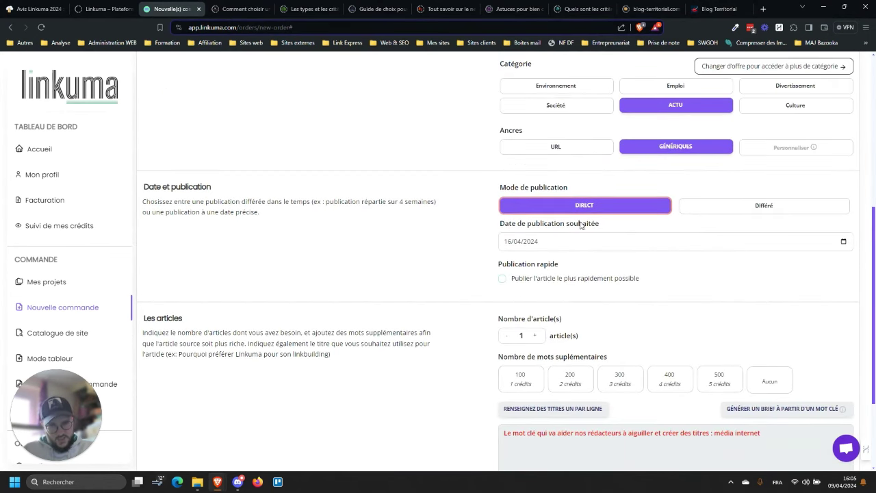
pyautogui.scroll(3, 338, 264)
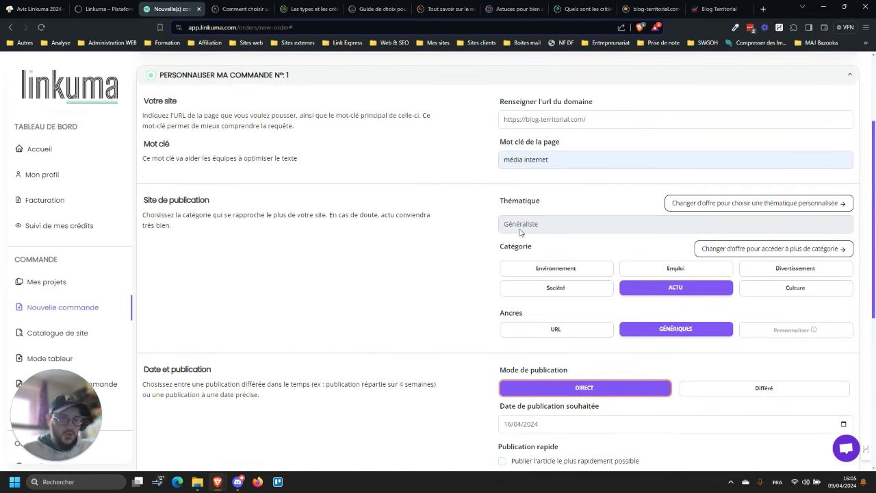
pyautogui.scroll(-2, 507, 219)
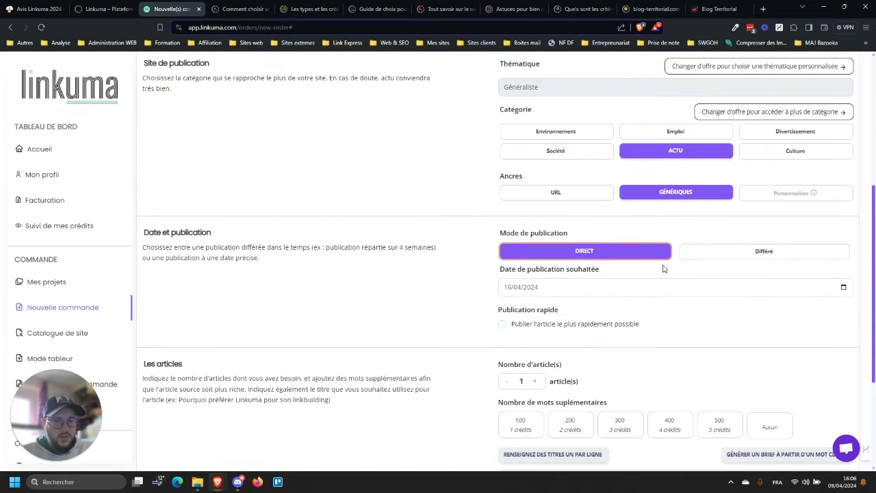
pyautogui.click(684, 253)
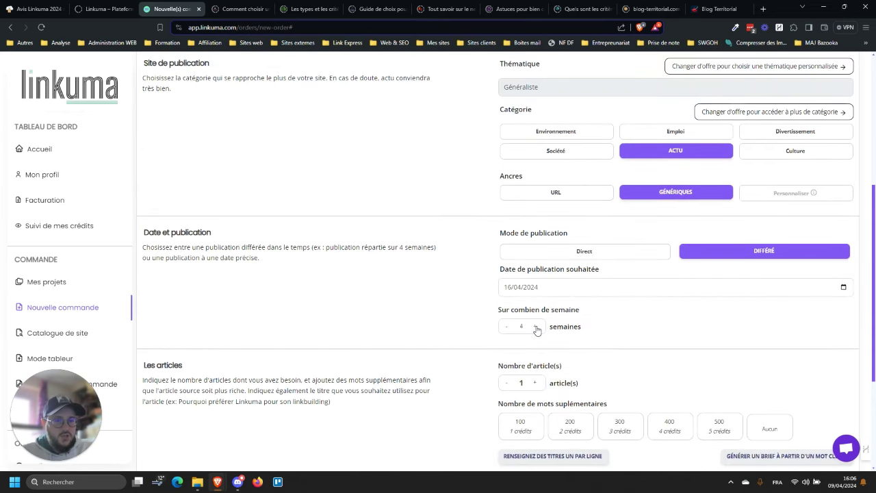
pyautogui.click(536, 327)
# Set the number of articles in the order to 5
pyautogui.scroll(-2, 499, 332)
pyautogui.click(535, 247)
pyautogui.click(534, 246)
pyautogui.click(534, 246)
pyautogui.click(534, 246)
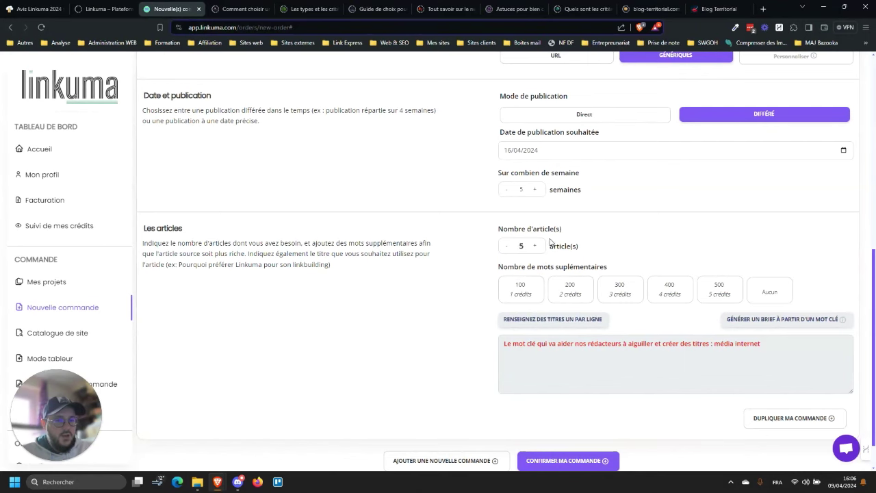
# Review the order's keyword and publication settings, and confirm the customised order
pyautogui.scroll(4, 550, 241)
pyautogui.scroll(-3, 552, 336)
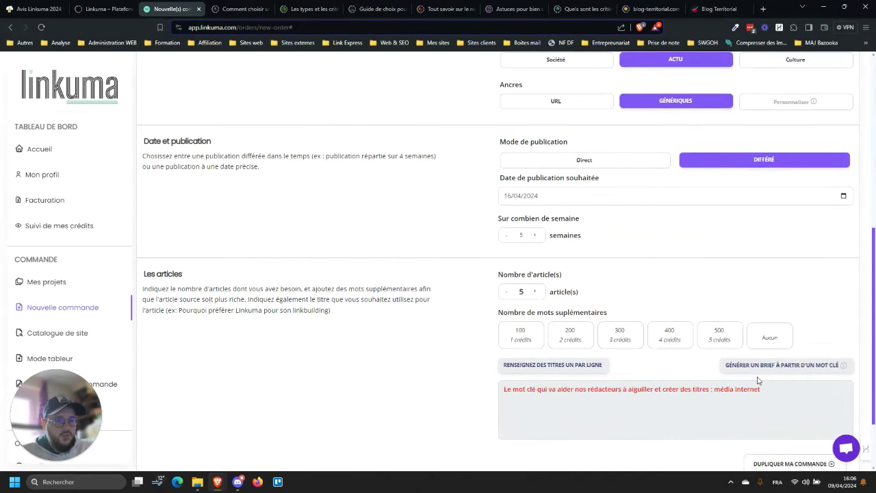
pyautogui.scroll(4, 550, 211)
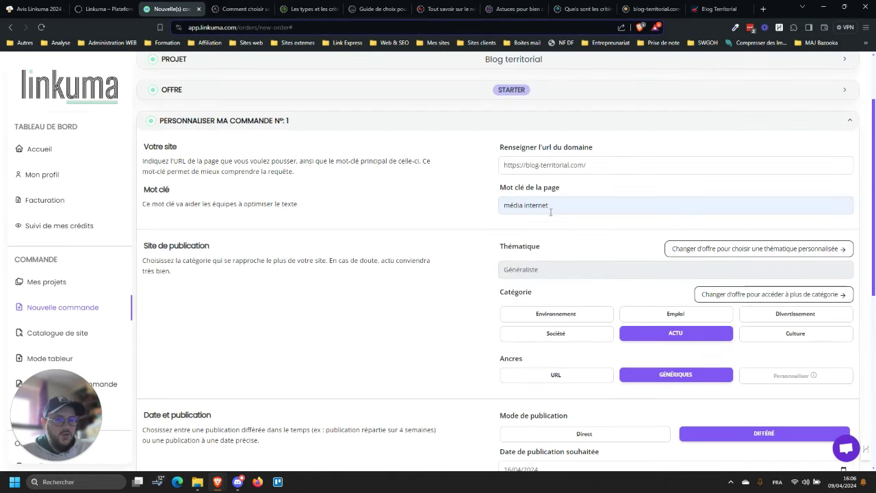
pyautogui.moveTo(550, 212); pyautogui.dragTo(491, 204)
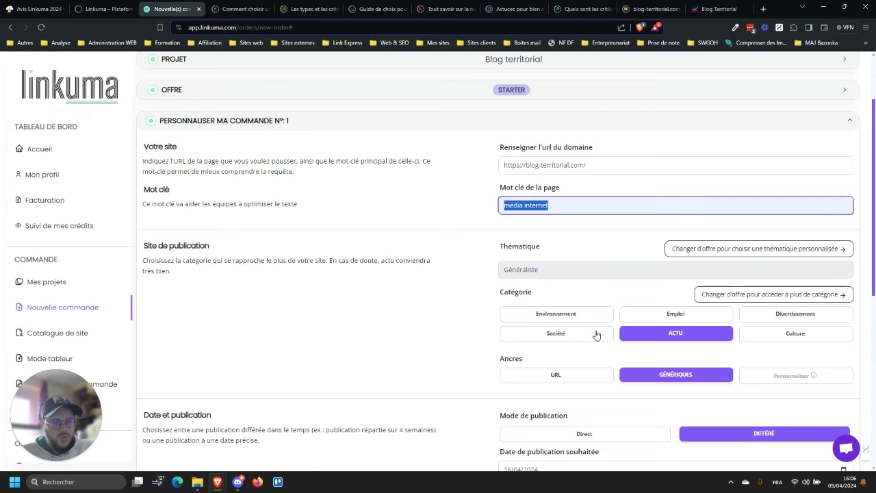
pyautogui.scroll(-3, 492, 260)
pyautogui.scroll(-2, 616, 274)
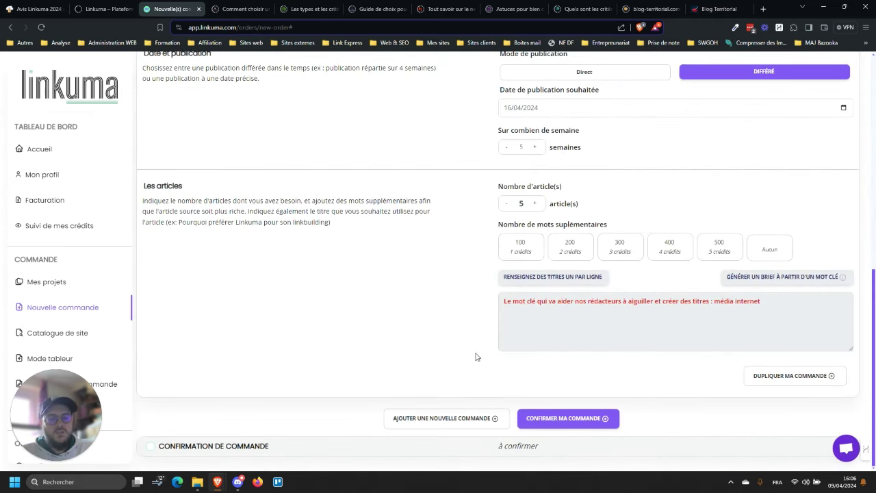
pyautogui.click(590, 421)
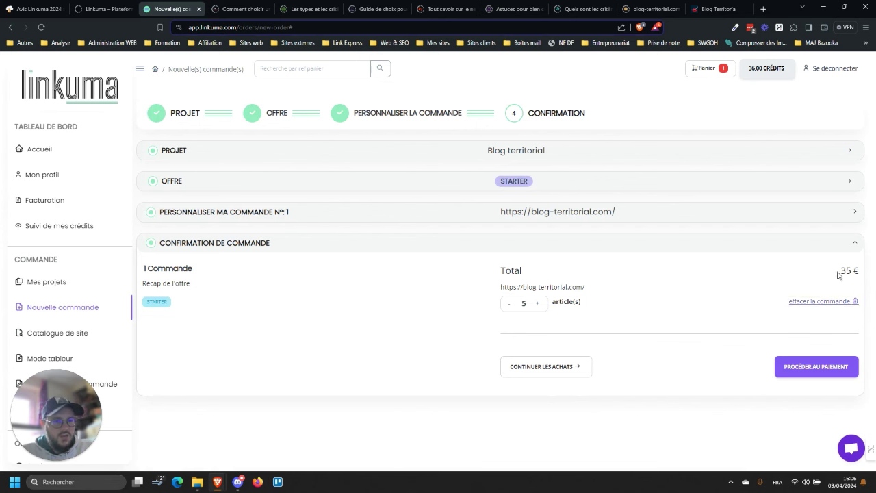
# Proceed to payment and view the details of the blog-territorial.com order line
pyautogui.click(811, 366)
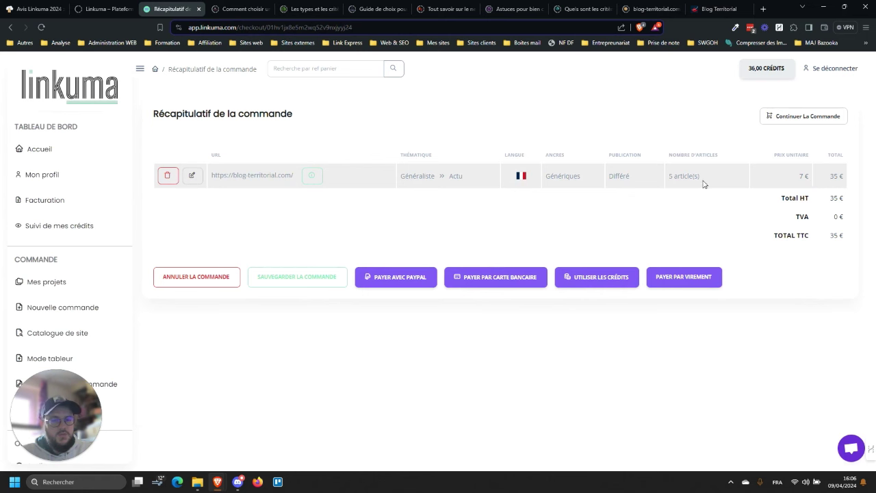
pyautogui.click(307, 180)
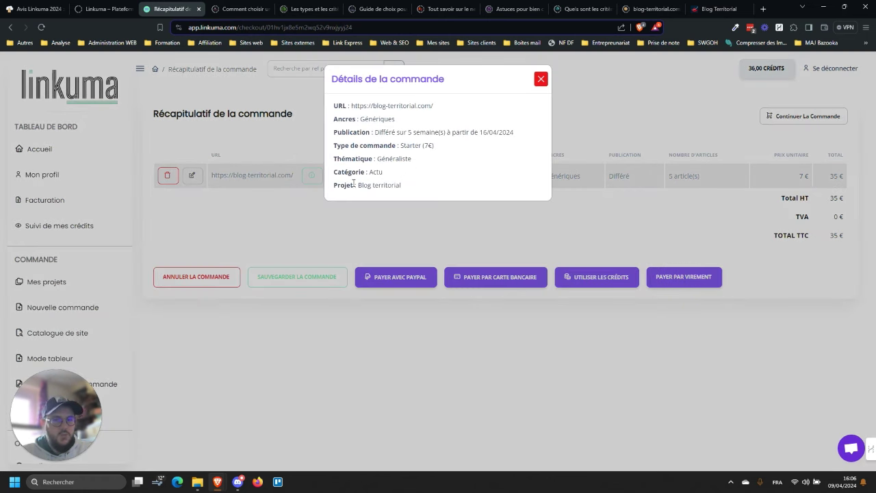
pyautogui.click(541, 79)
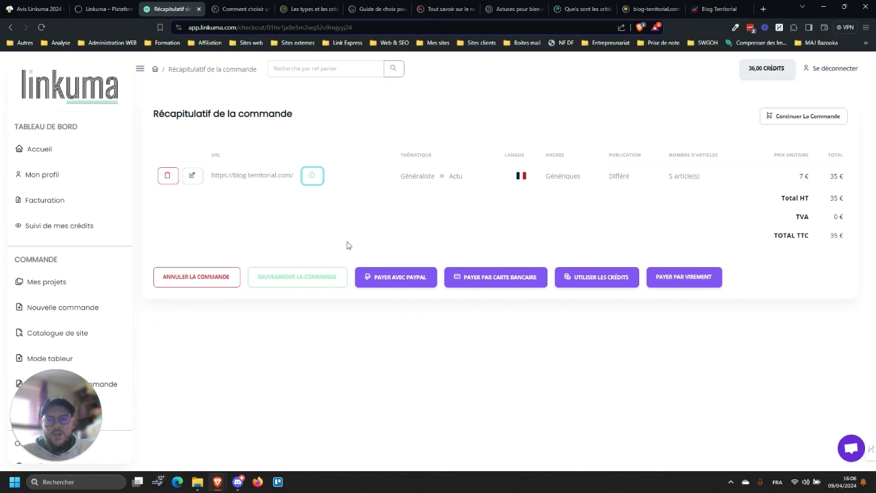
pyautogui.click(65, 312)
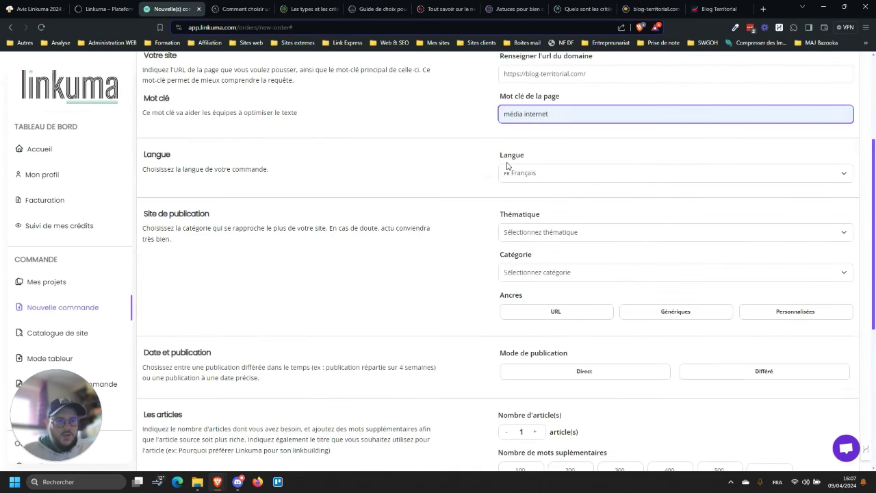
pyautogui.scroll(3, 472, 189)
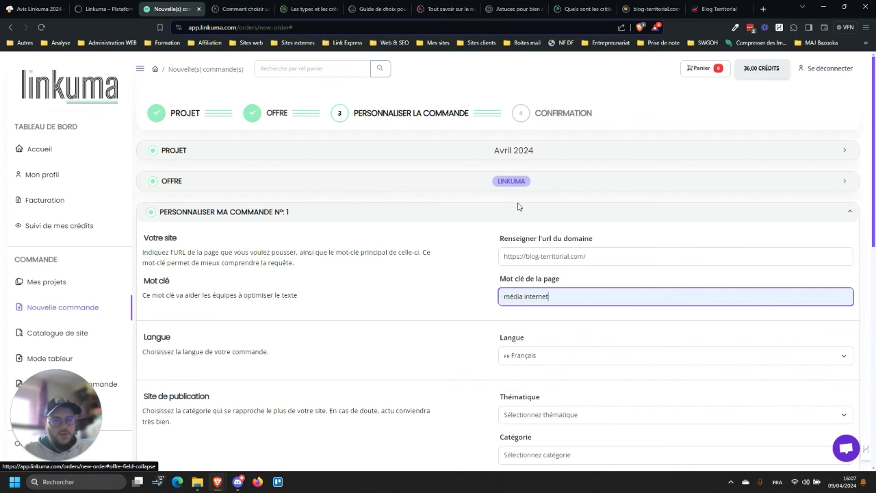
# Set the publication site's theme to Entreprise and its category to Marketing
pyautogui.scroll(-3, 516, 205)
pyautogui.click(542, 234)
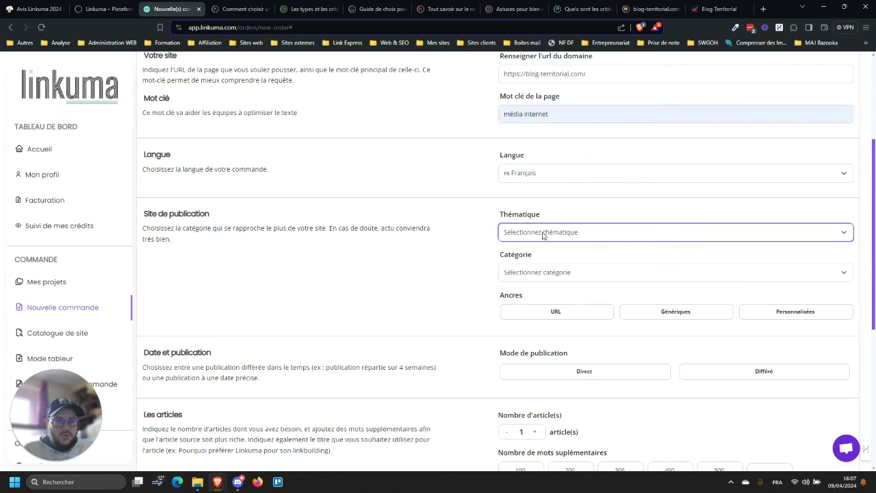
pyautogui.click(509, 232)
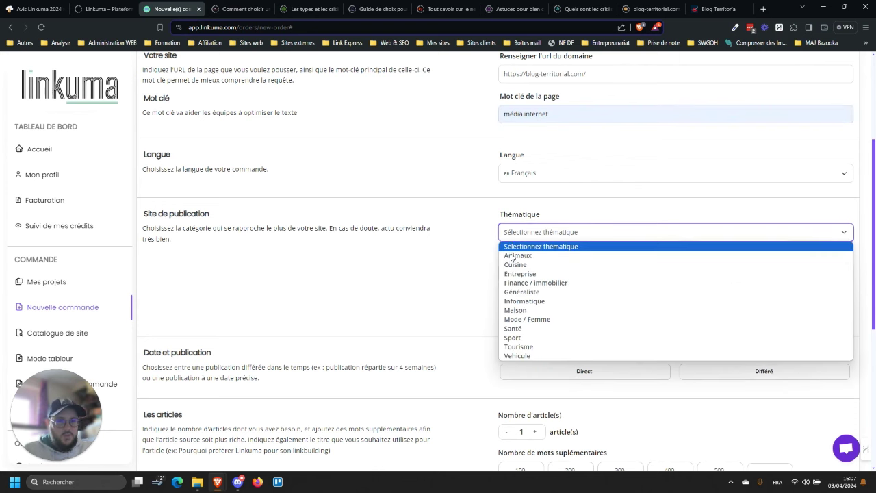
pyautogui.click(527, 293)
pyautogui.click(536, 239)
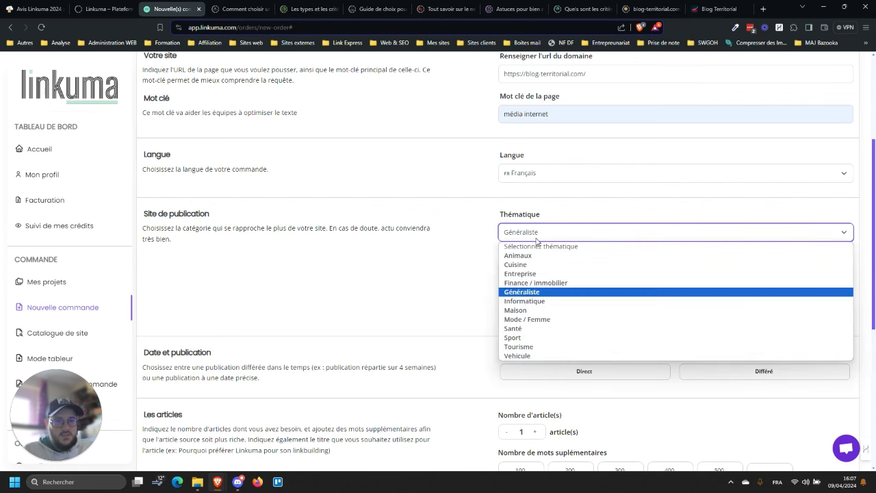
pyautogui.click(524, 275)
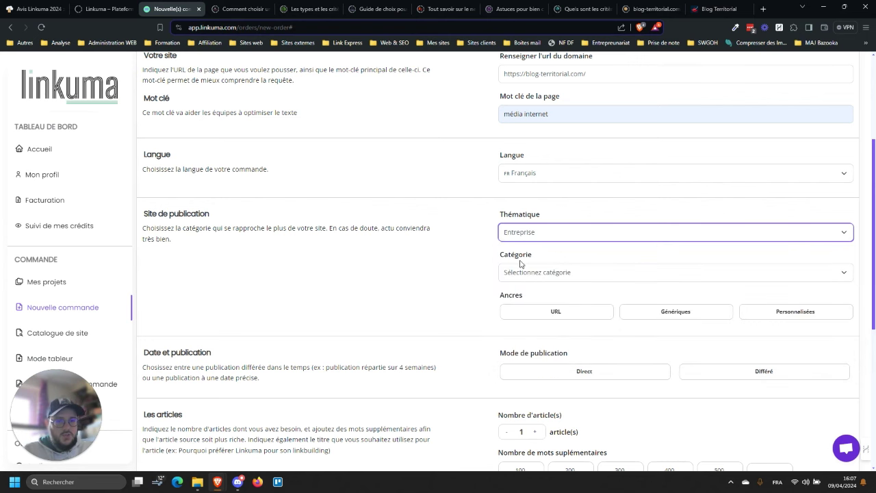
pyautogui.click(524, 272)
pyautogui.click(532, 348)
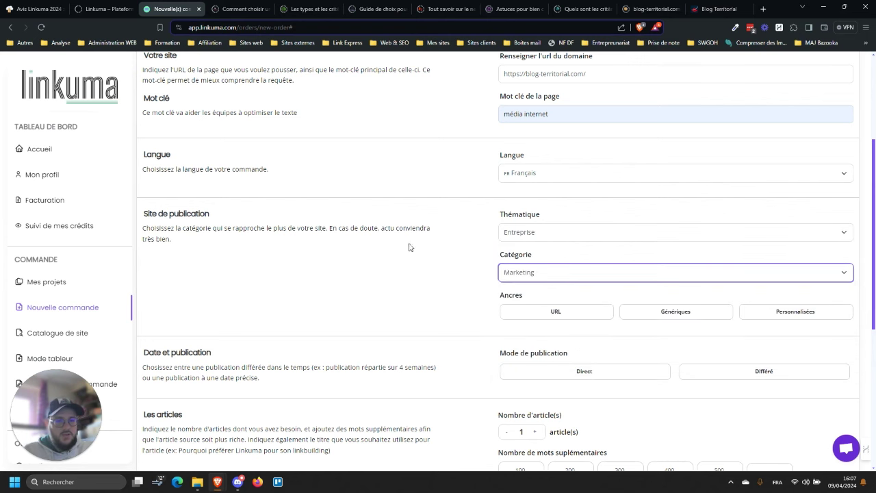
# Use the personalised anchor "blog-territorial" and set the publication mode to direct
pyautogui.click(814, 312)
pyautogui.scroll(-2, 608, 314)
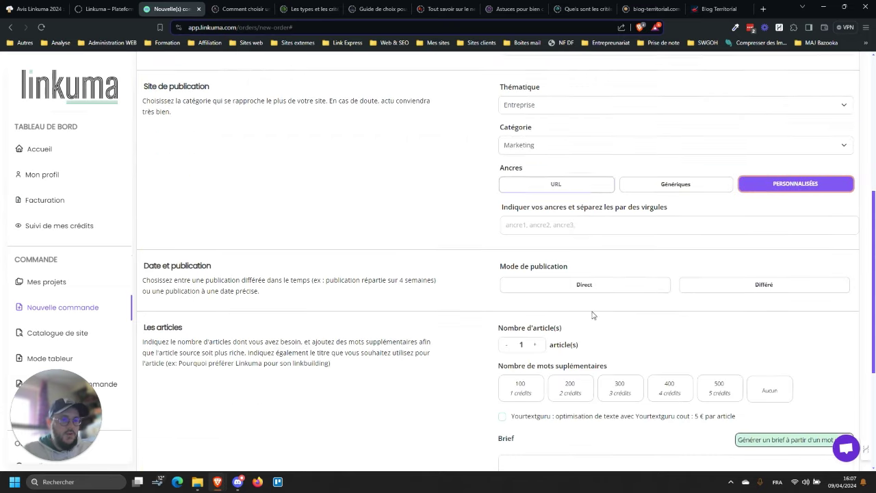
pyautogui.click(586, 275)
pyautogui.click(746, 279)
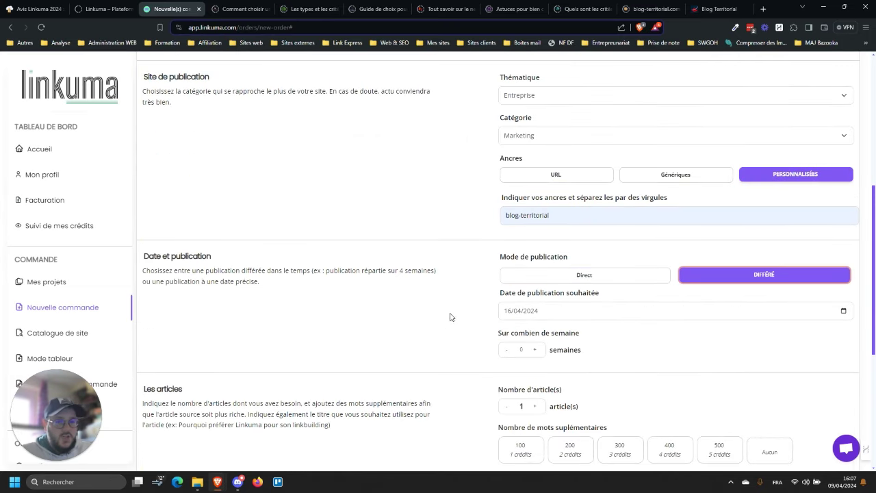
pyautogui.click(541, 277)
# Try the Yourtextguru text optimisation option for the article and check its keyword
pyautogui.scroll(-3, 451, 318)
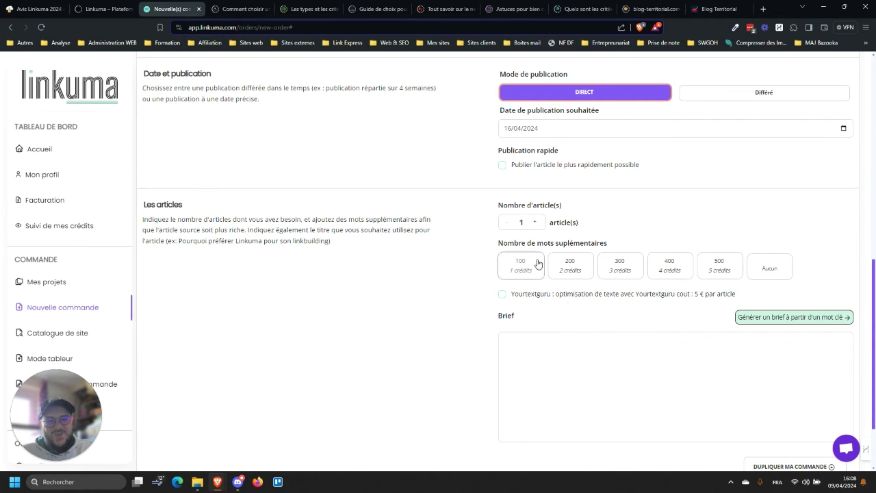
pyautogui.click(503, 295)
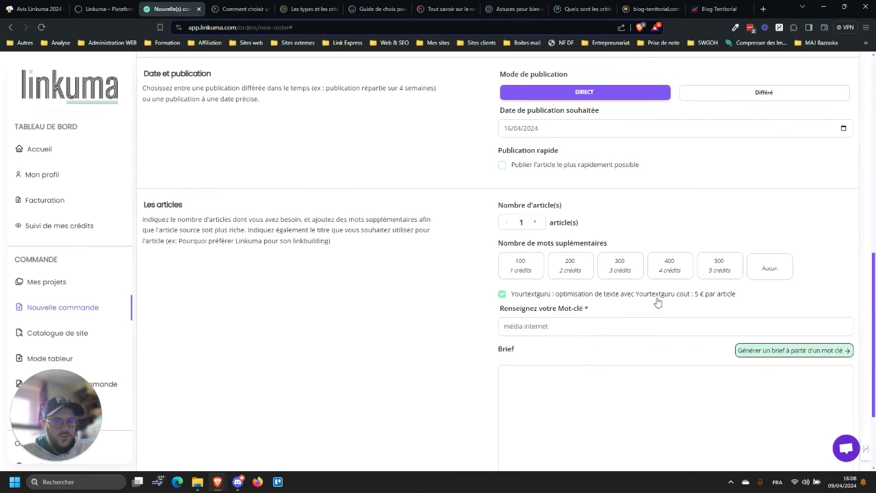
pyautogui.tripleClick(511, 326)
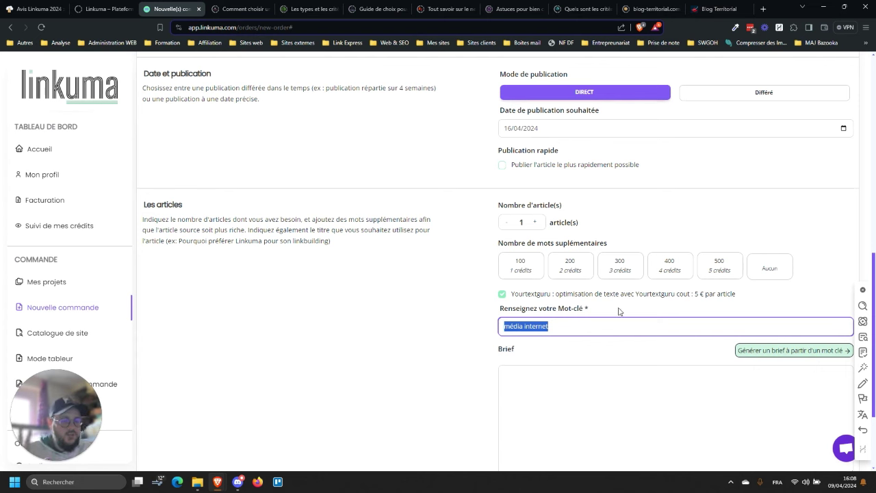
pyautogui.click(640, 294)
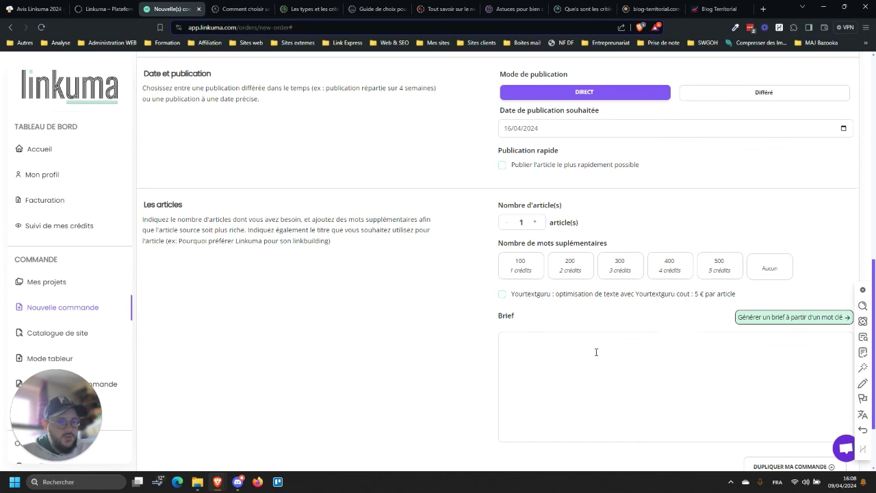
# Generate the article's brief from the keyword and read through the generated text
pyautogui.click(552, 358)
pyautogui.scroll(-2, 442, 362)
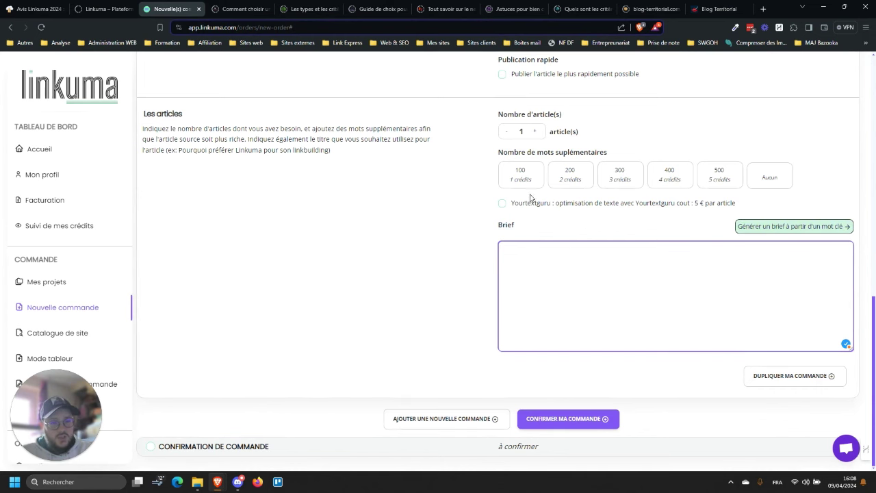
pyautogui.scroll(4, 555, 236)
pyautogui.scroll(-3, 522, 238)
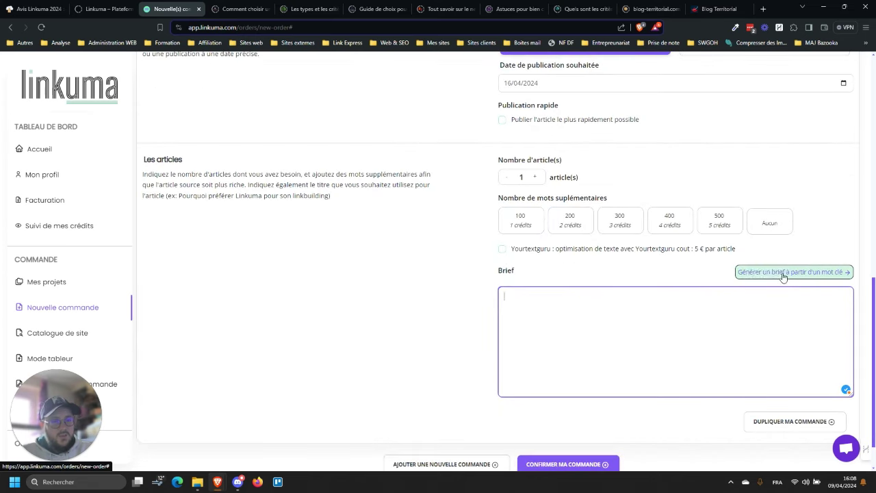
pyautogui.click(781, 273)
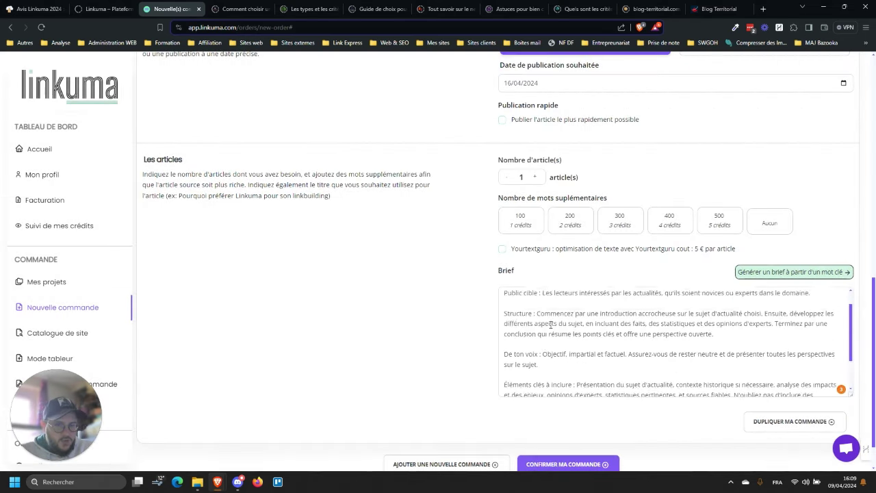
pyautogui.scroll(-3, 551, 325)
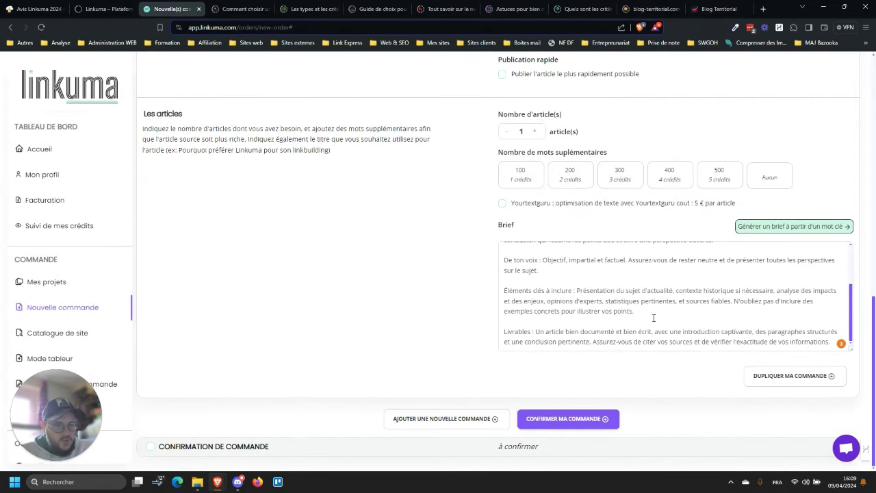
pyautogui.scroll(3, 653, 318)
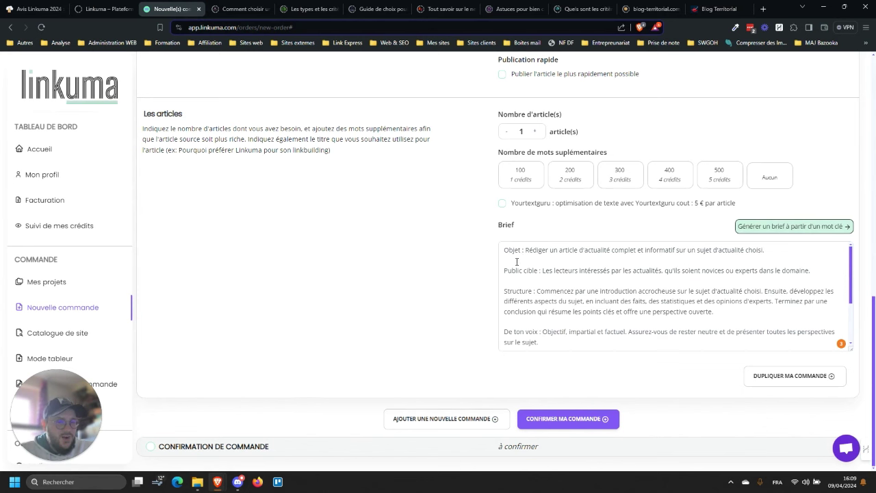
pyautogui.scroll(-2, 526, 326)
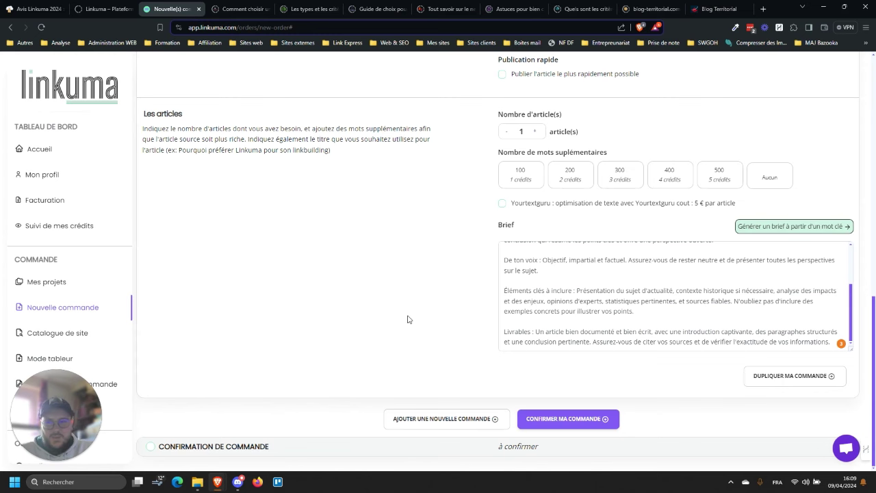
# Switch the order's offer to Boost and review the order form's settings
pyautogui.scroll(10, 407, 319)
pyautogui.click(837, 182)
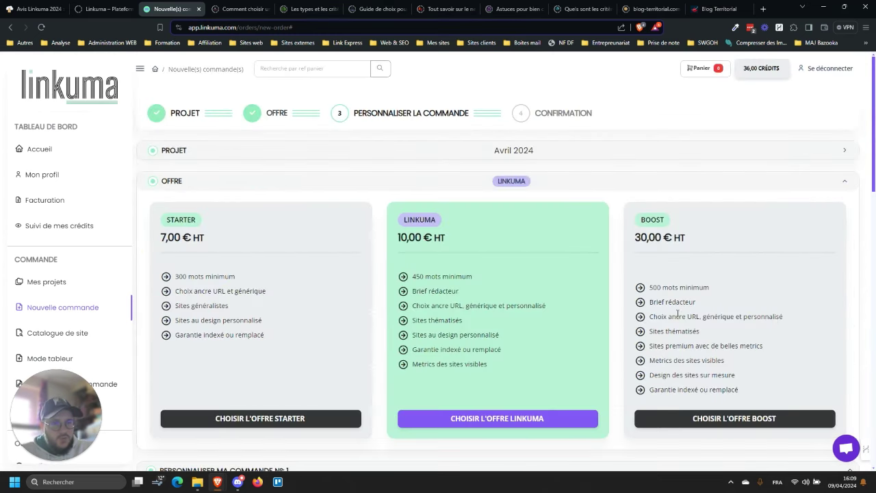
pyautogui.click(716, 418)
pyautogui.scroll(-3, 532, 209)
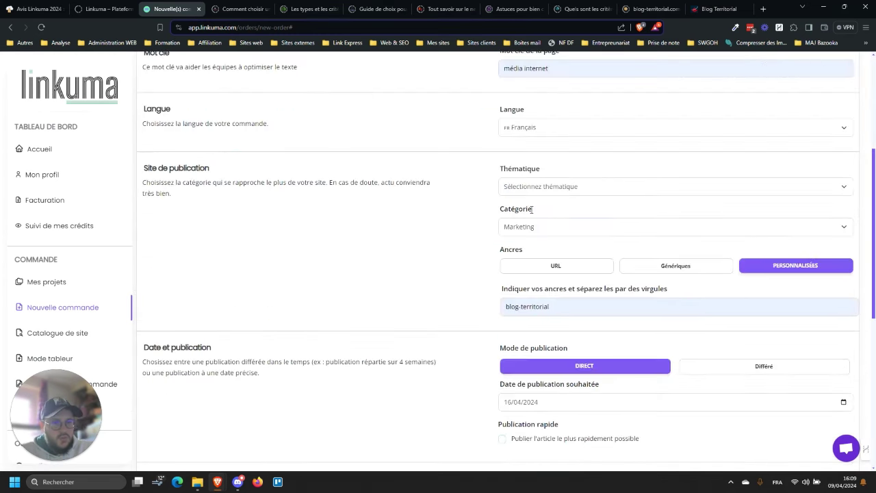
pyautogui.scroll(-5, 532, 208)
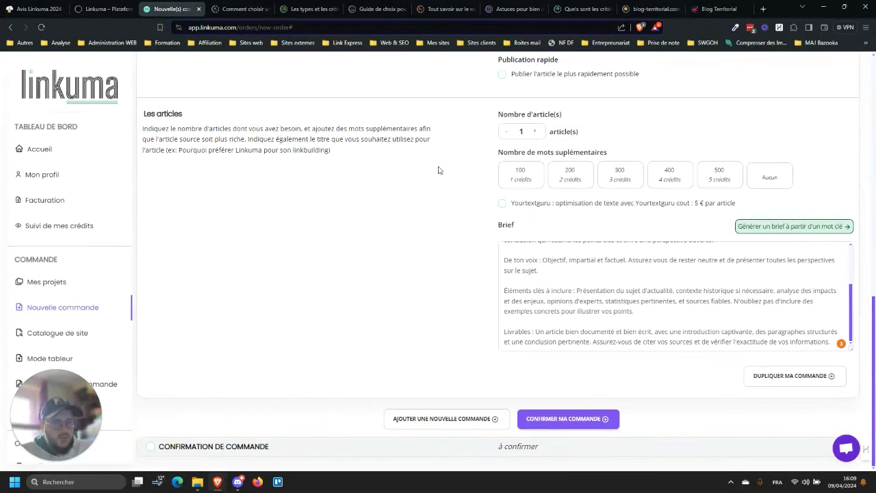
# Open the site catalogue for the Avril 2024 project with the Linkuma offer
pyautogui.click(72, 334)
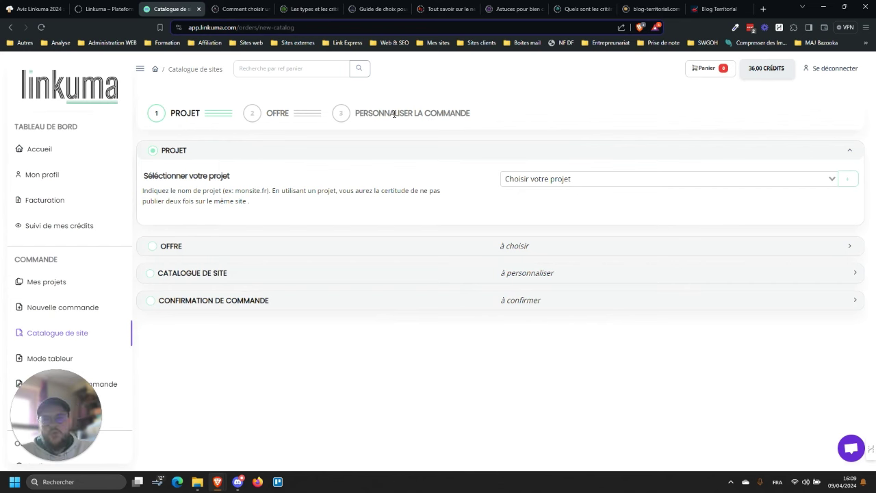
pyautogui.click(606, 178)
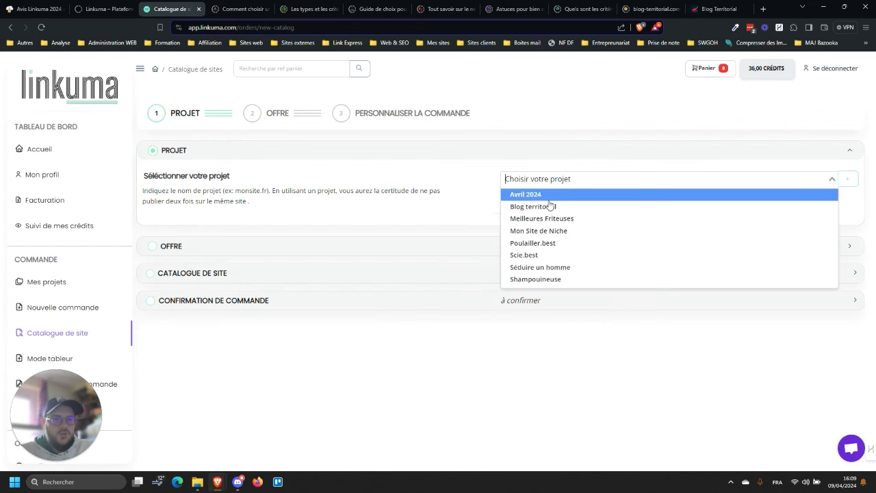
pyautogui.click(527, 191)
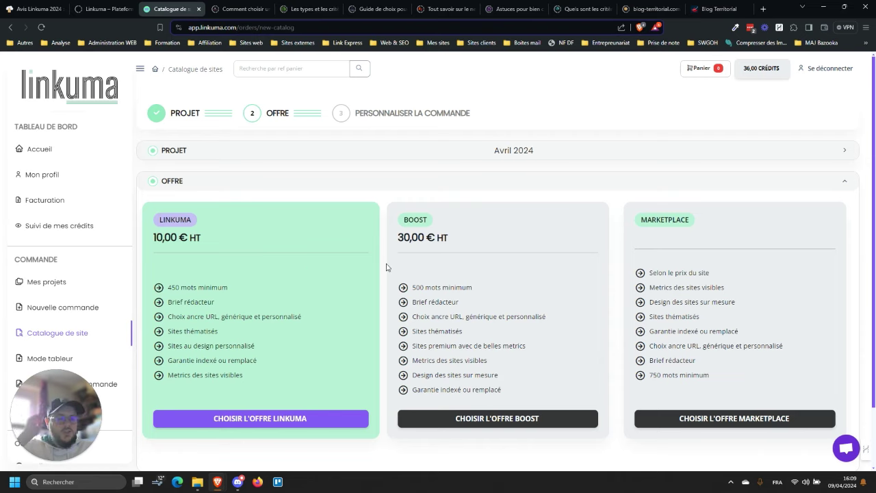
pyautogui.scroll(-1, 385, 266)
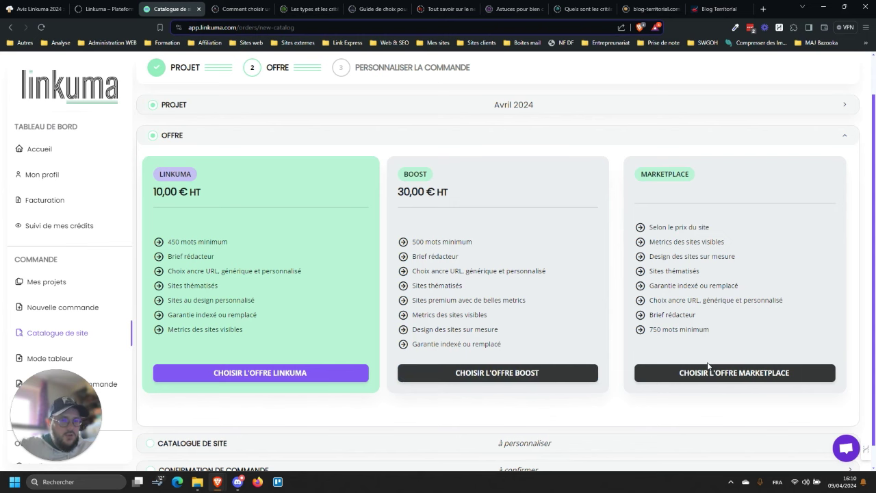
pyautogui.click(241, 372)
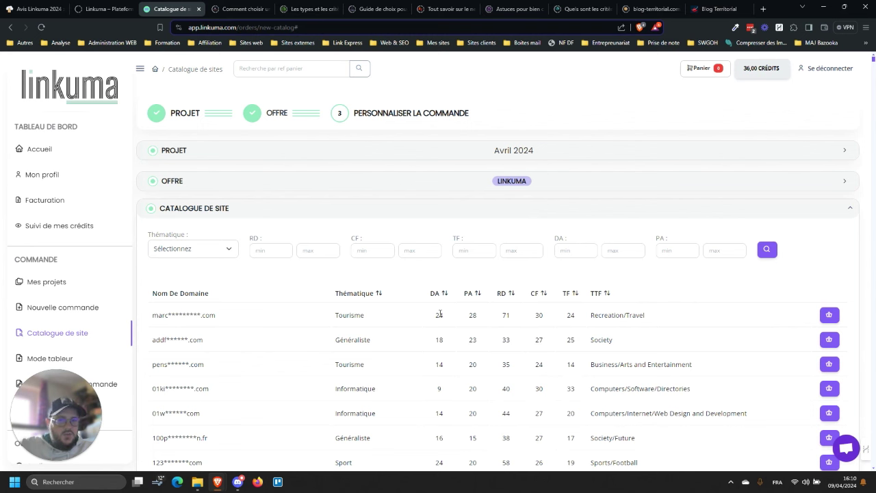
# Examine the DA, PA, RD, CF and TF metrics and the TTF topic of the first site in the Linkuma catalogue
pyautogui.moveTo(439, 313); pyautogui.dragTo(588, 317)
pyautogui.click(486, 323)
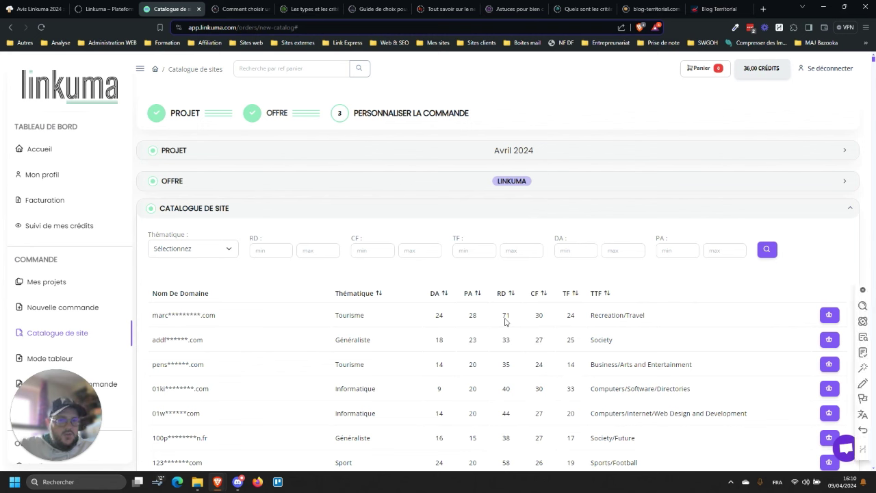
pyautogui.moveTo(501, 315); pyautogui.dragTo(576, 316)
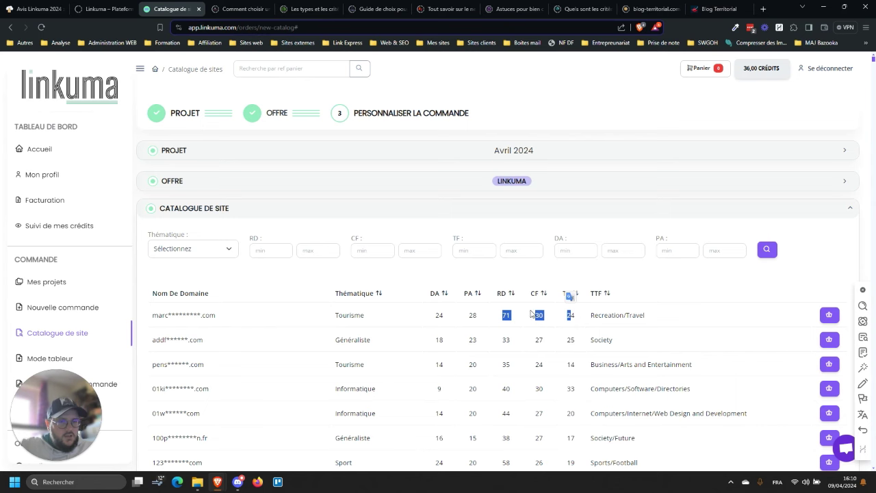
pyautogui.click(635, 313)
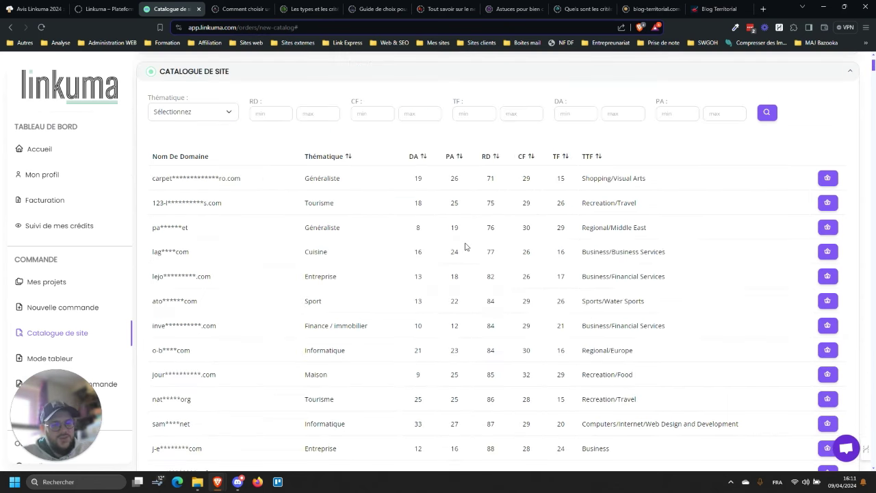
# Switch the site catalogue to the Marketplace offer
pyautogui.scroll(2, 464, 246)
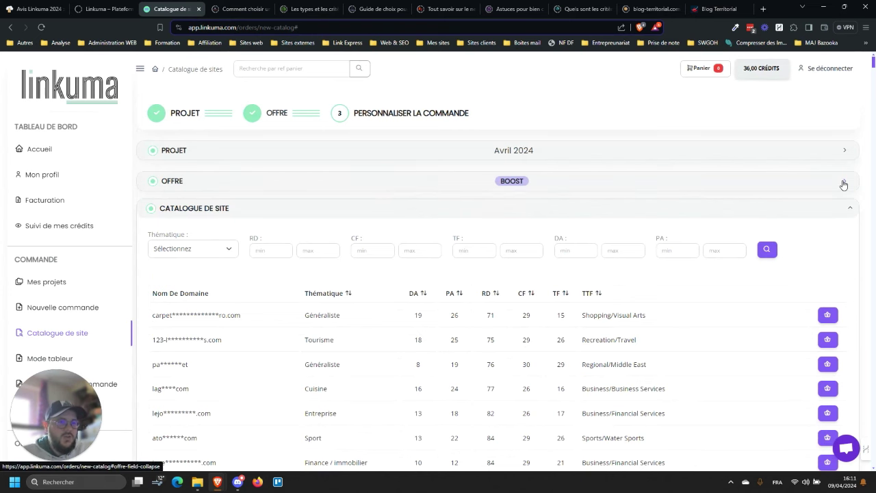
pyautogui.click(796, 187)
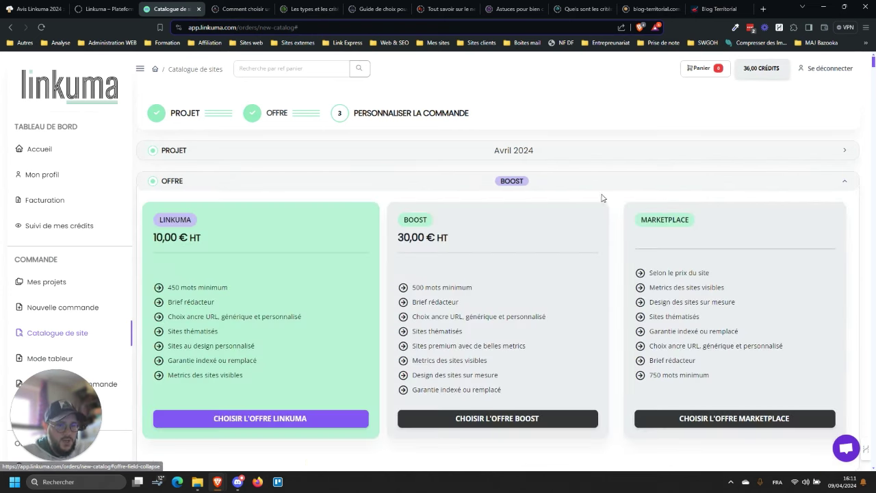
pyautogui.click(707, 417)
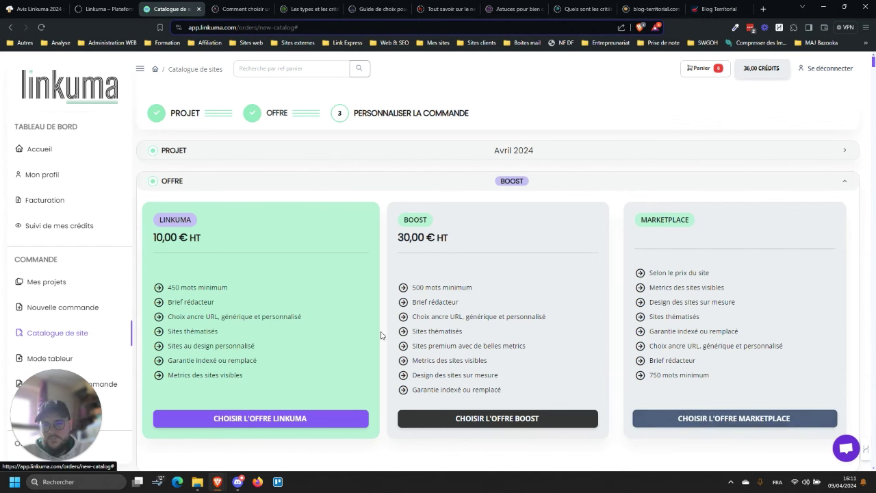
# Examine the domain names, themes, metrics and prices of the sites in the Marketplace catalogue
pyautogui.scroll(-3, 196, 313)
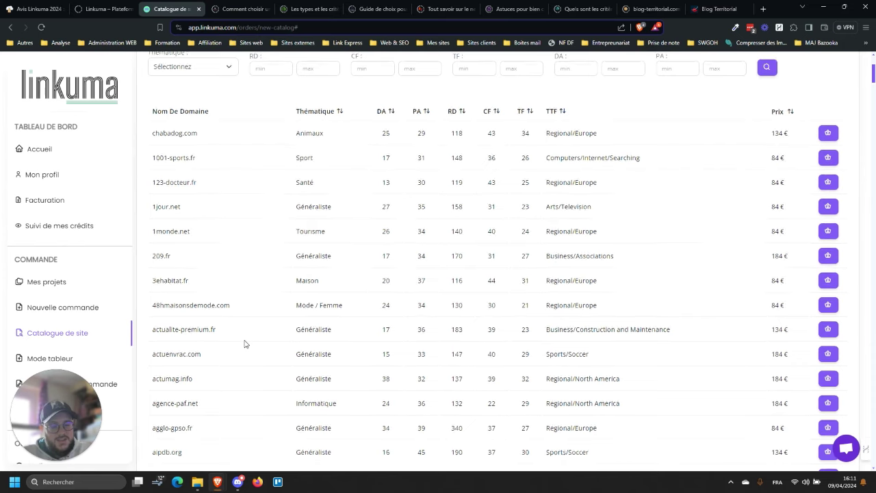
pyautogui.scroll(2, 787, 217)
pyautogui.scroll(-2, 786, 229)
pyautogui.scroll(-2, 786, 228)
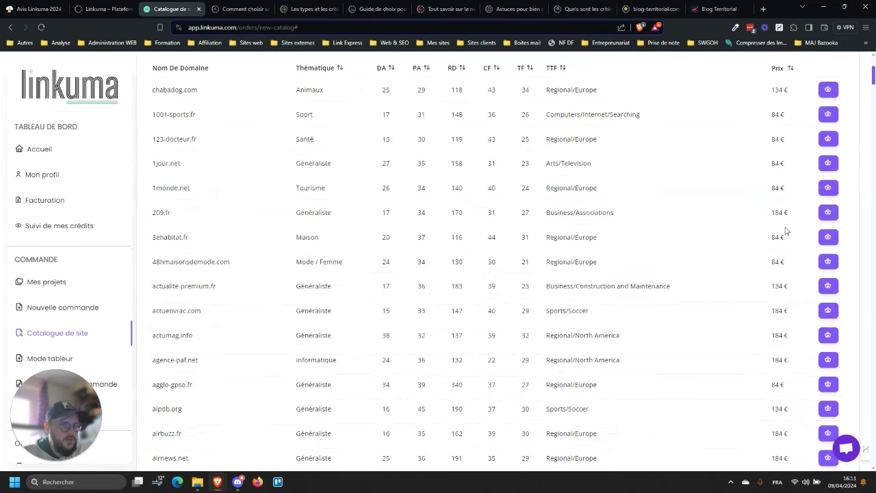
pyautogui.scroll(3, 783, 230)
pyautogui.scroll(-5, 794, 346)
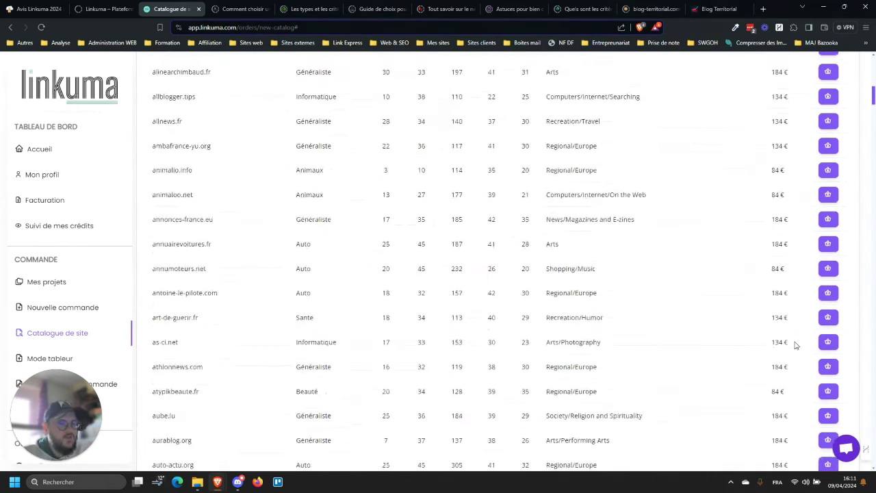
pyautogui.scroll(-2, 667, 332)
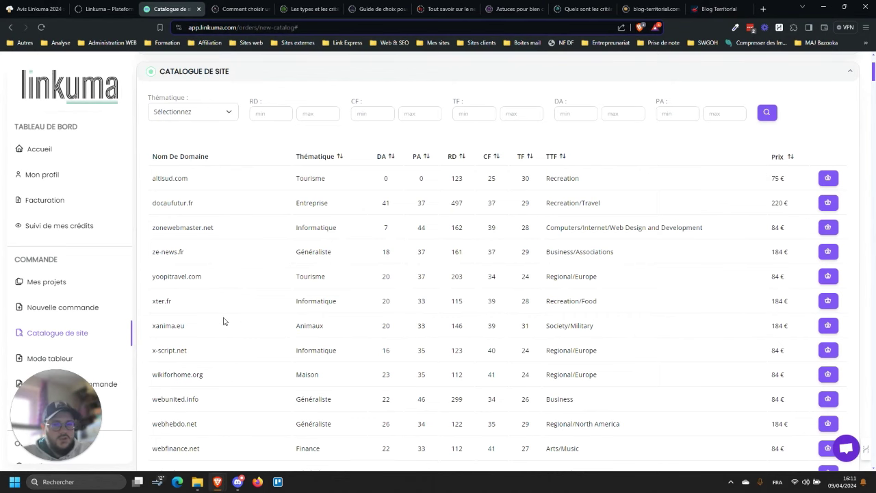
# Open the new order form for x-script.net, review its fields and close it without ordering
pyautogui.scroll(-2, 223, 321)
pyautogui.click(706, 221)
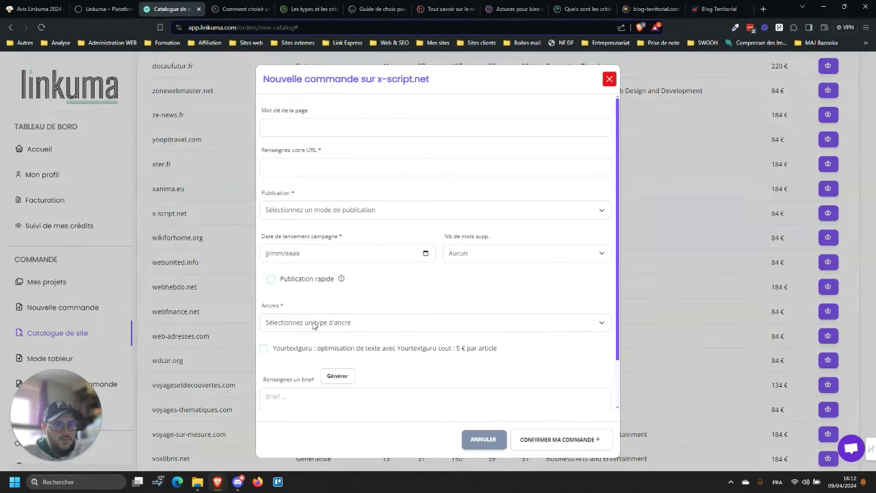
pyautogui.click(280, 122)
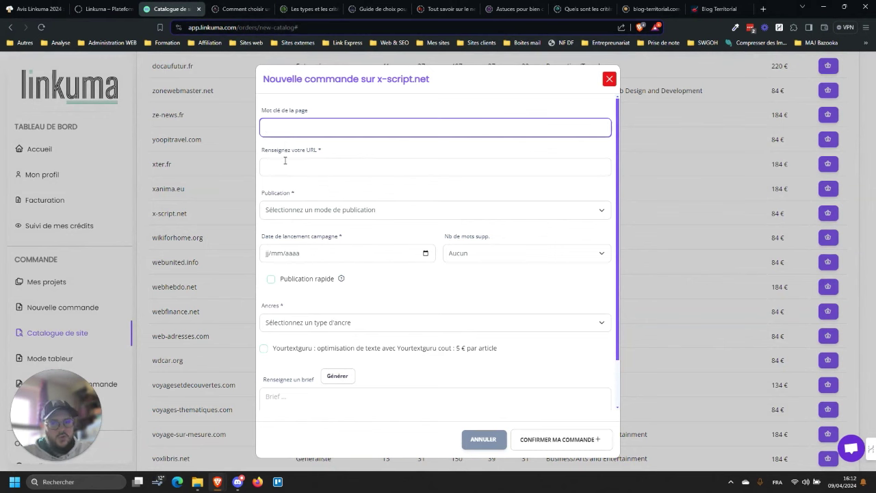
pyautogui.click(286, 168)
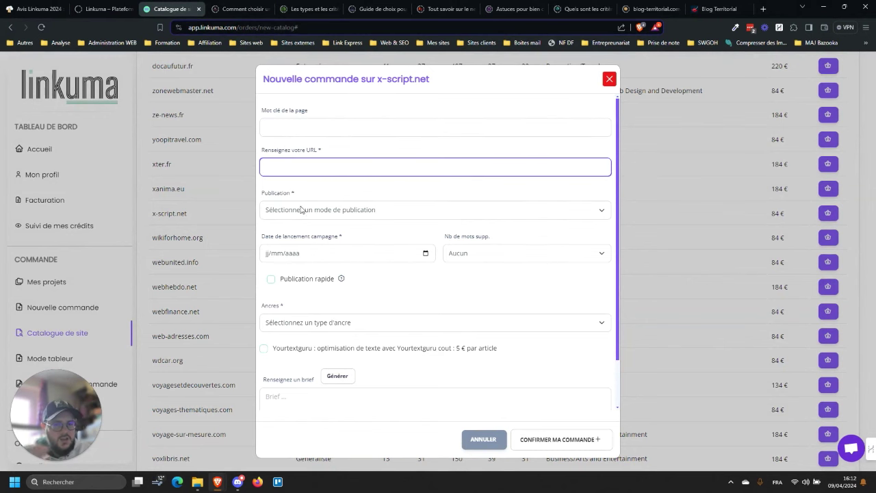
pyautogui.scroll(-1, 303, 363)
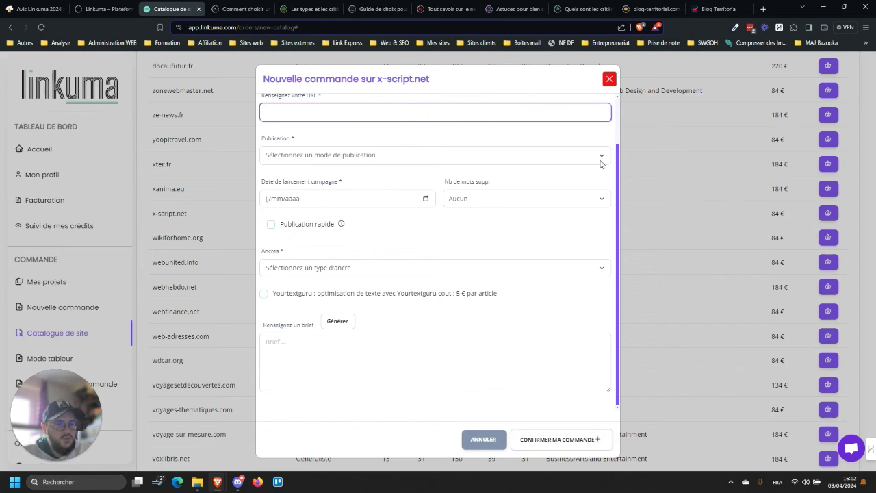
pyautogui.click(609, 79)
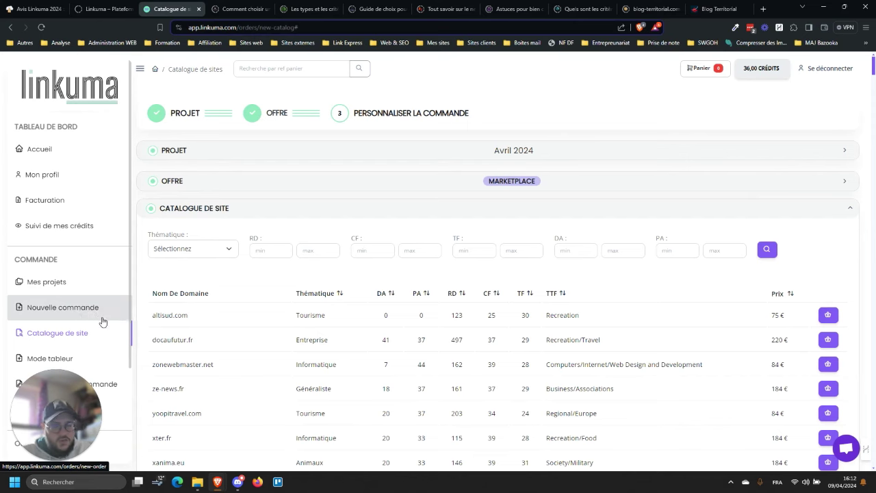
# Open the spreadsheet order mode and paste the prepared order rows starting from the Type cell of row 1
pyautogui.click(72, 358)
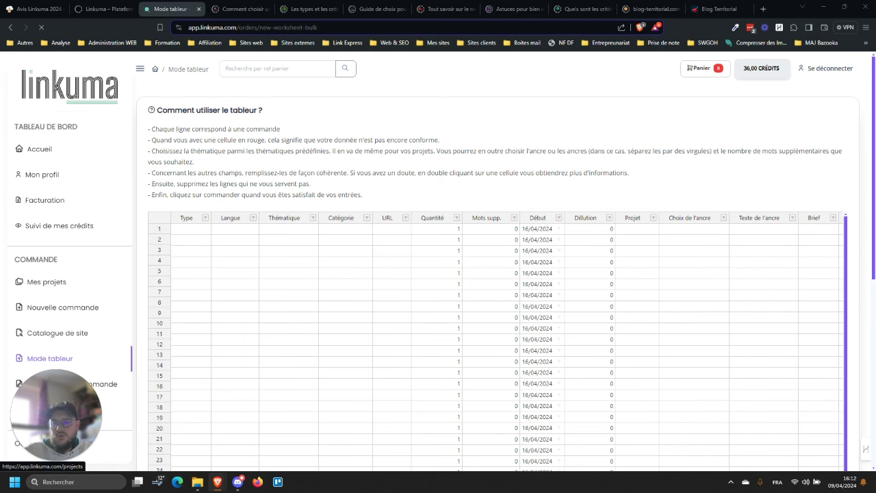
pyautogui.click(193, 234)
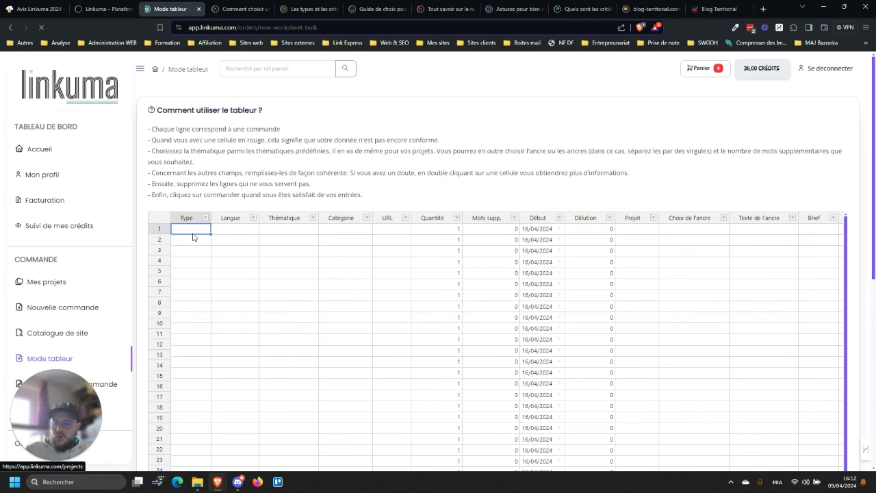
pyautogui.hotkey('ctrl', 'v')
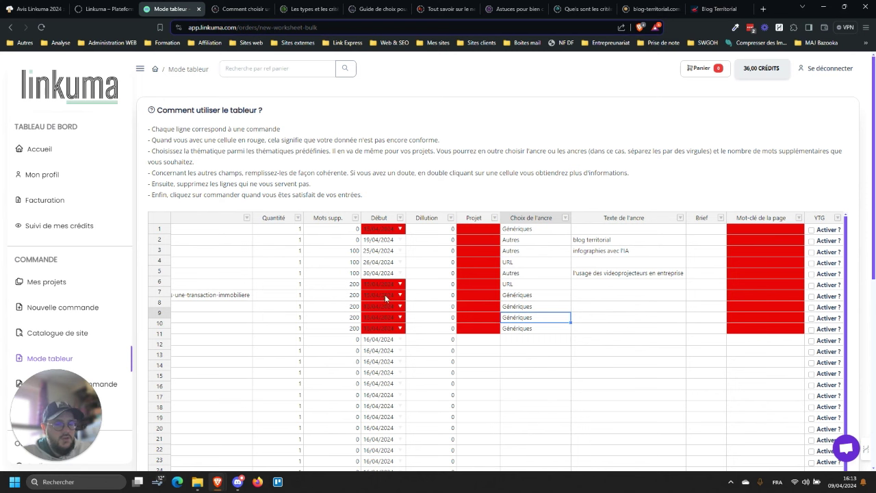
# Check the Brief cells and the remaining rows of the pasted orders
pyautogui.click(712, 232)
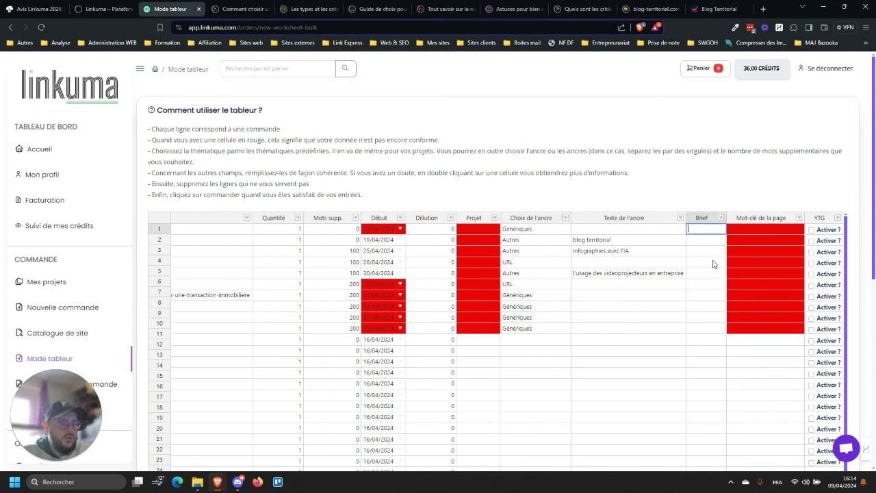
pyautogui.press('Down')
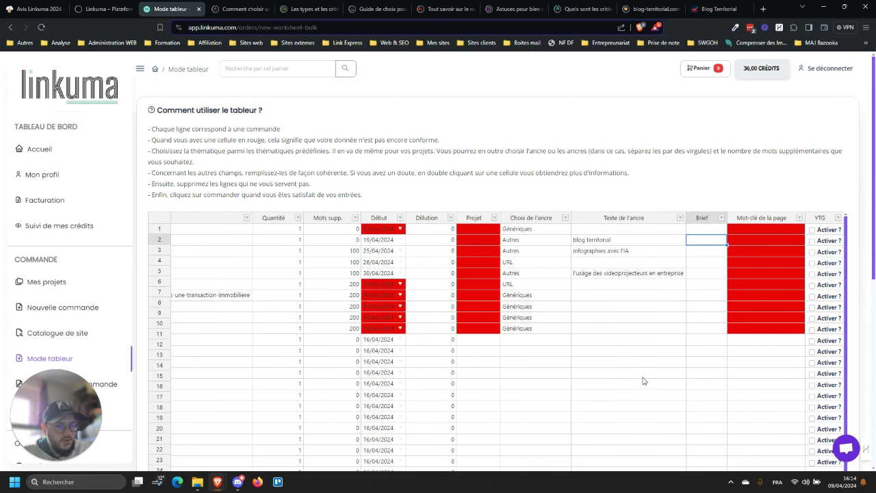
pyautogui.scroll(-2, 229, 341)
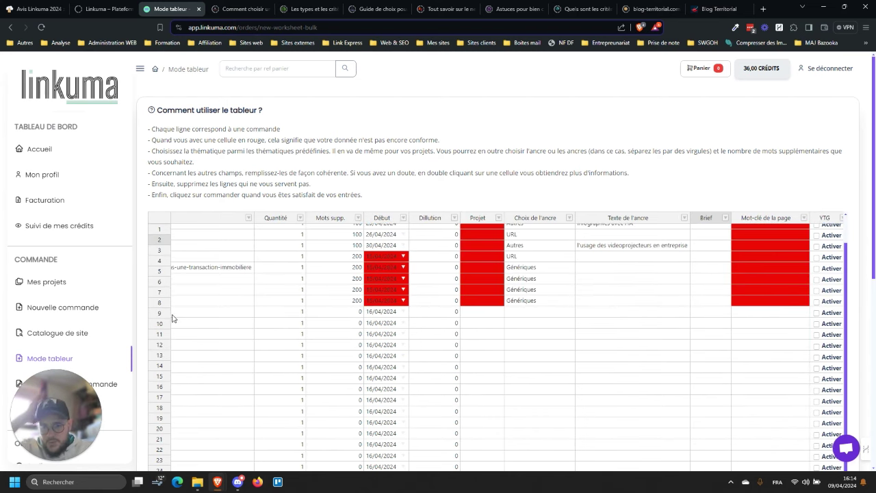
# Delete the unused rows 11 through 50 from the bulk order spreadsheet and look over the remaining order rows
pyautogui.click(197, 335)
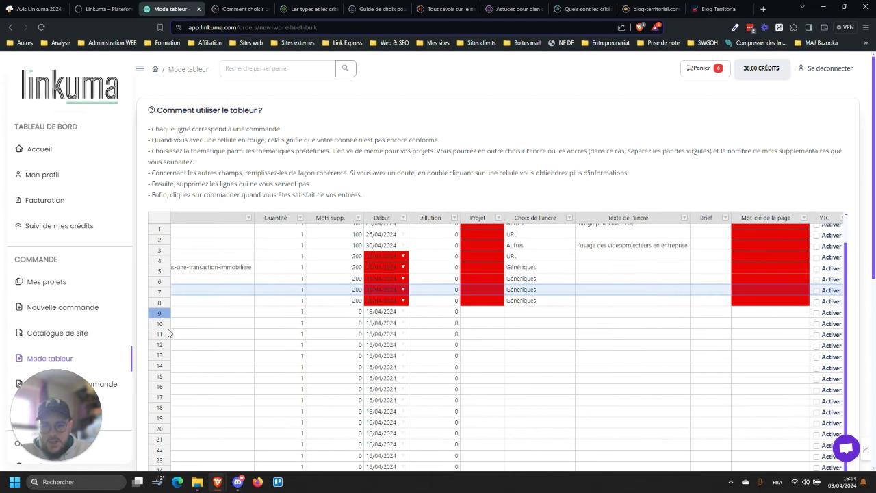
pyautogui.click(164, 334)
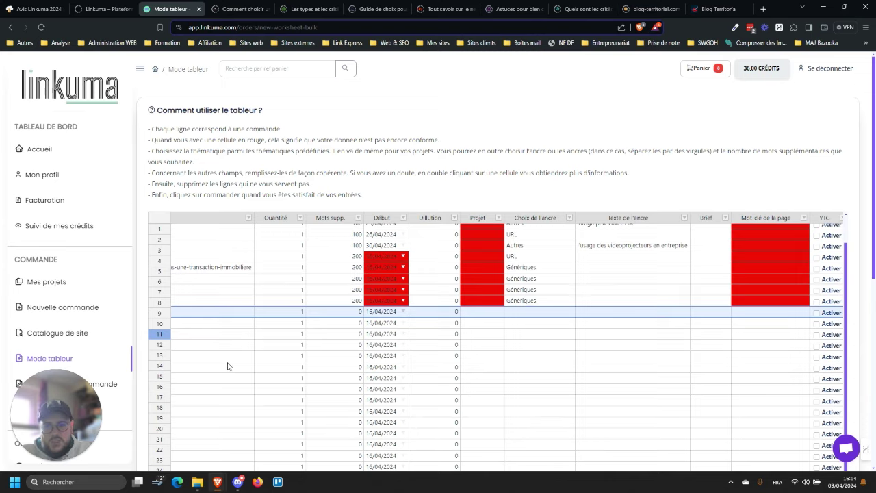
pyautogui.scroll(-5, 227, 366)
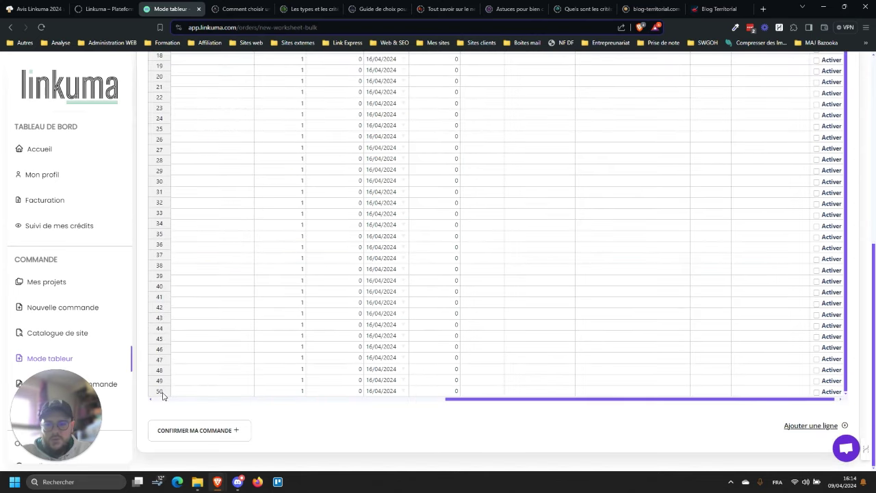
pyautogui.keyDown('shift'); pyautogui.click(159, 362); pyautogui.keyUp('shift')
pyautogui.rightClick(159, 362)
pyautogui.click(183, 366)
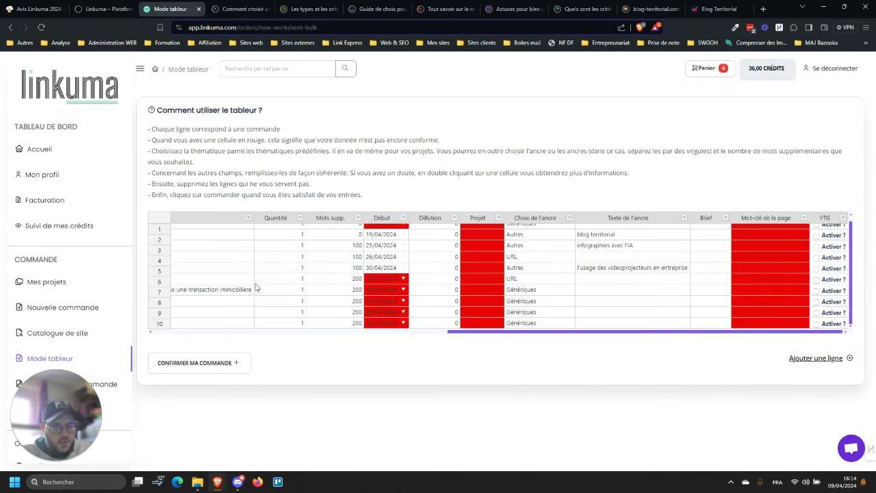
pyautogui.moveTo(582, 333); pyautogui.dragTo(245, 336)
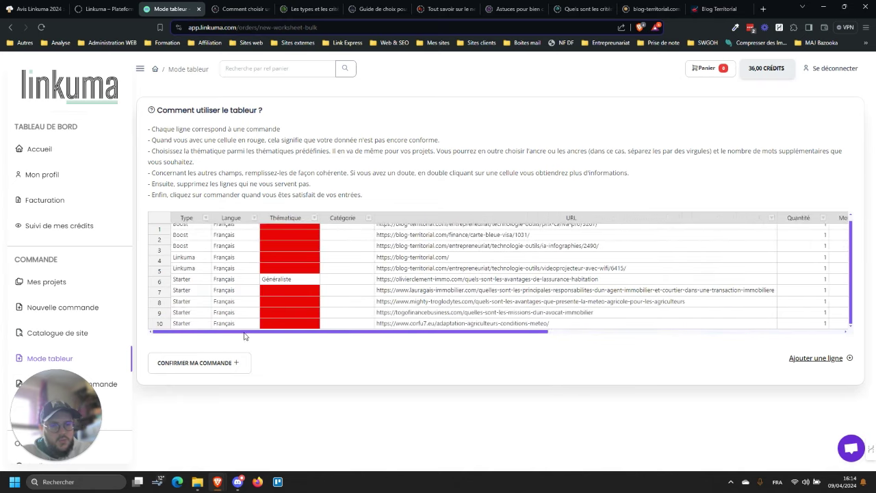
pyautogui.moveTo(462, 336); pyautogui.dragTo(297, 336)
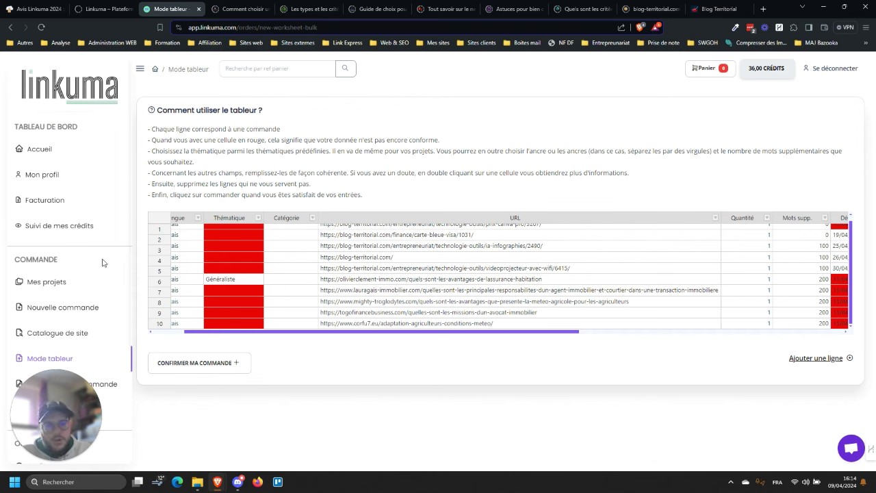
# Open the order delegation page and show its form for adding a request
pyautogui.scroll(-2, 75, 287)
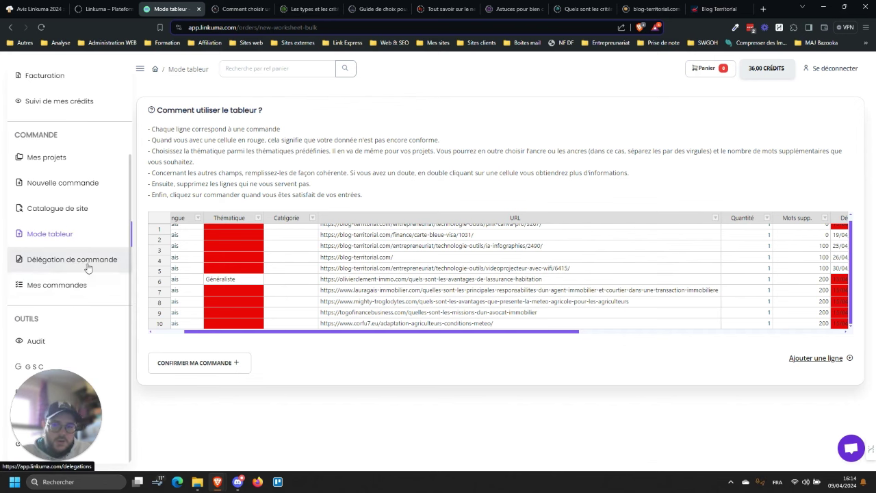
pyautogui.click(113, 279)
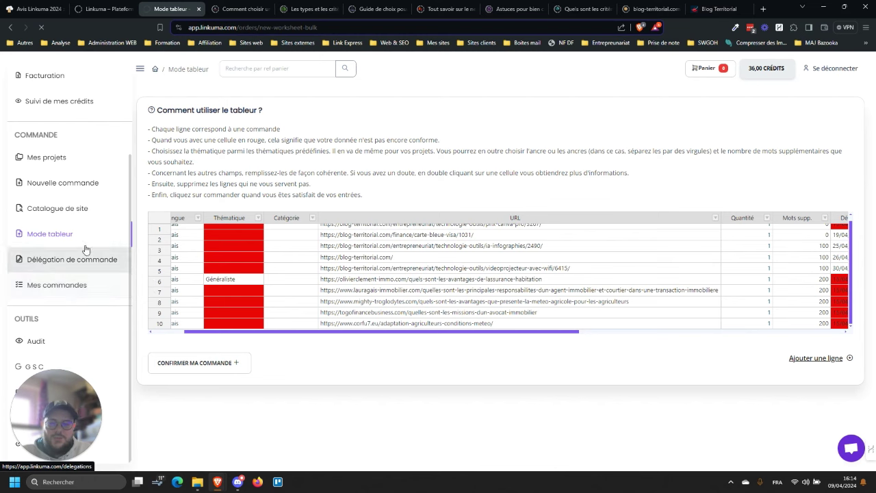
pyautogui.click(51, 264)
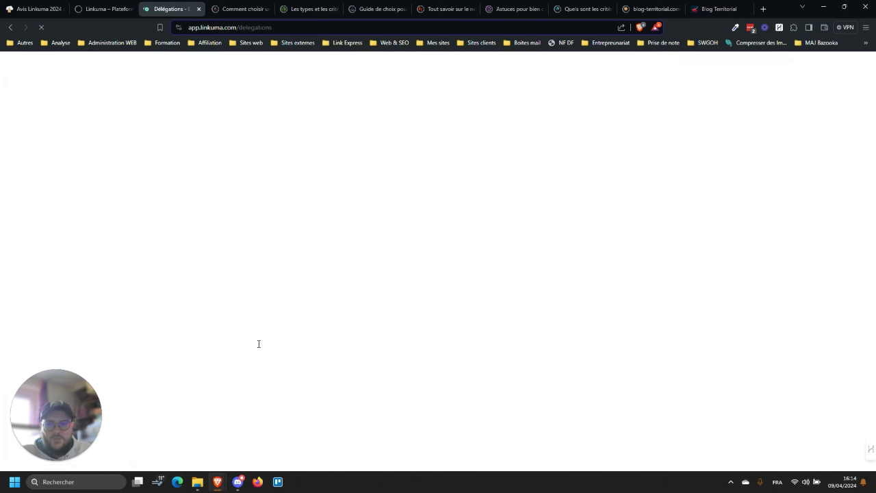
pyautogui.scroll(-2, 247, 329)
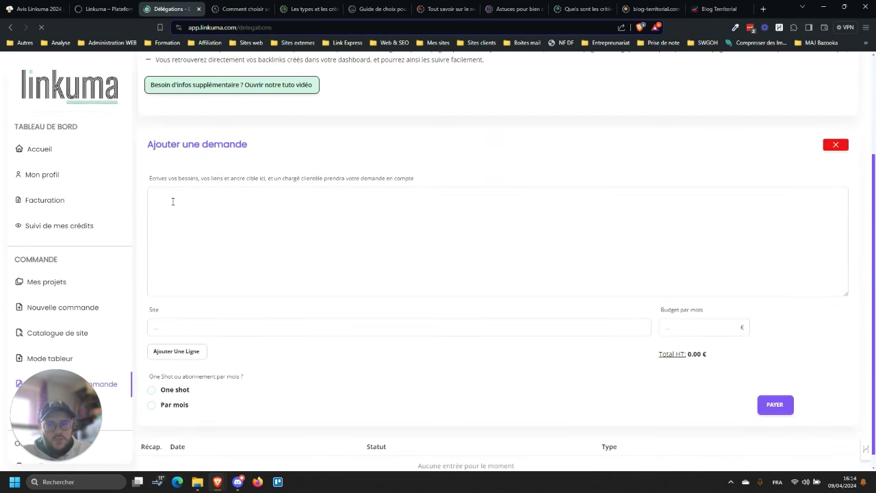
pyautogui.click(175, 202)
pyautogui.press('Tab')
pyautogui.press('Tab')
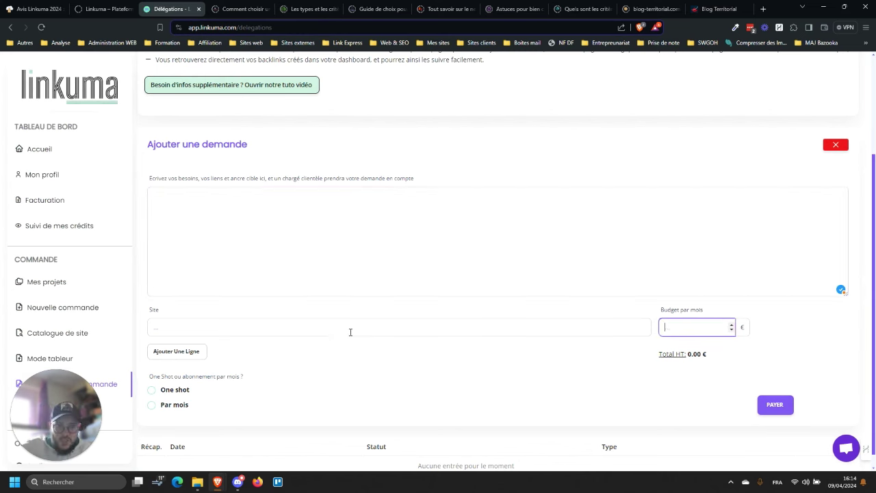
pyautogui.click(151, 390)
pyautogui.scroll(-1, 152, 394)
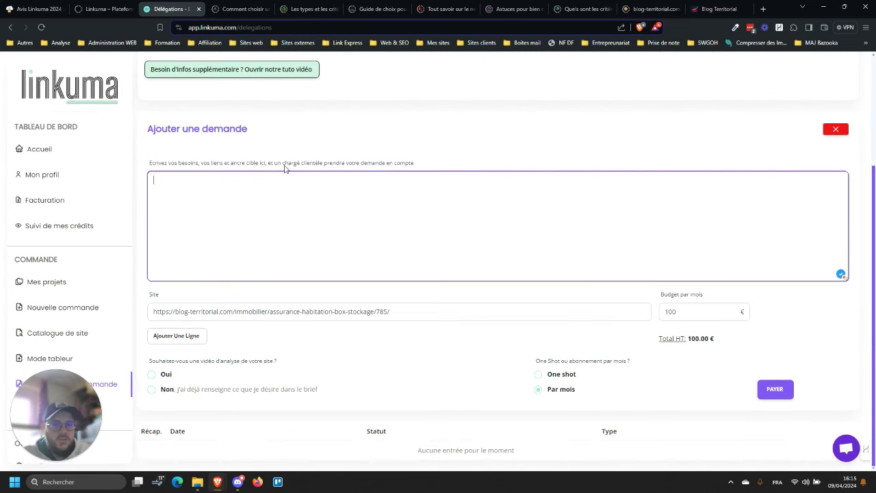
pyautogui.moveTo(282, 163); pyautogui.dragTo(391, 168)
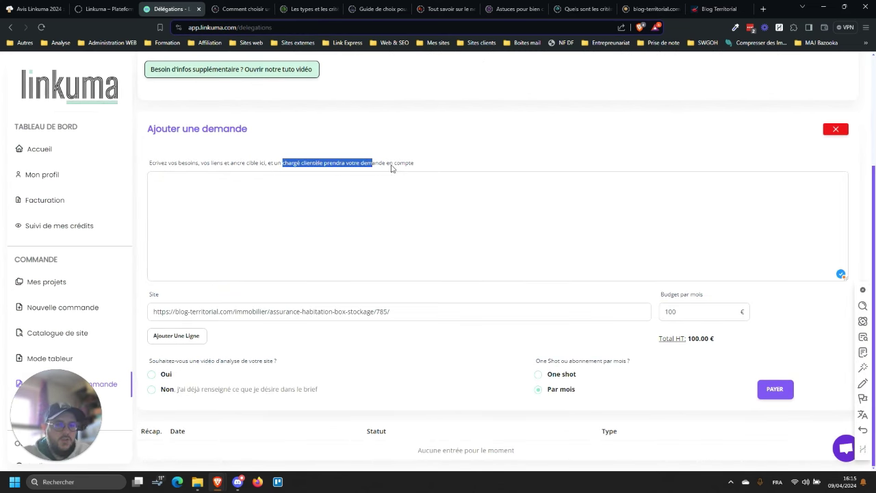
pyautogui.click(317, 242)
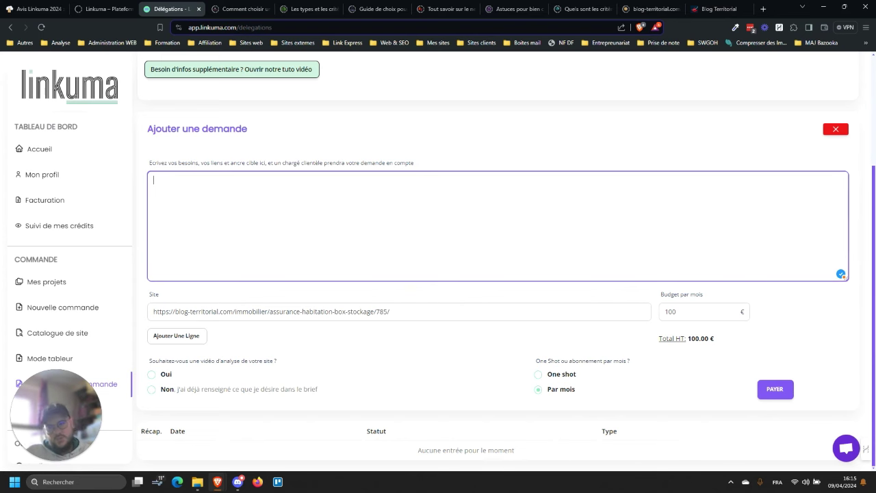
# Look over the list of placed orders and open the site audit report for blog-territorial.com
pyautogui.click(57, 408)
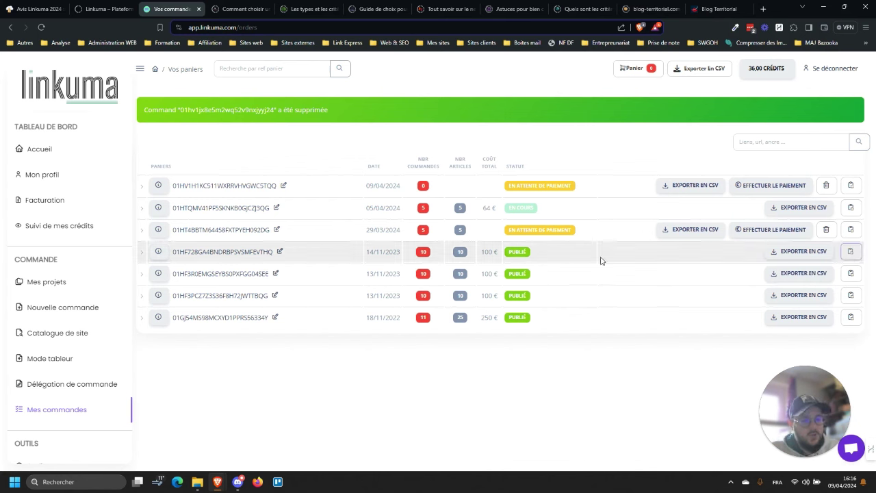
pyautogui.scroll(-3, 89, 351)
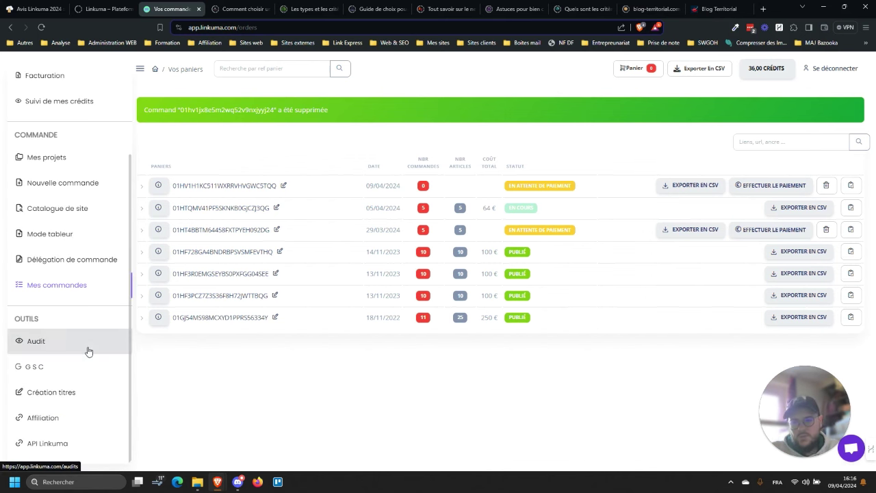
pyautogui.click(38, 345)
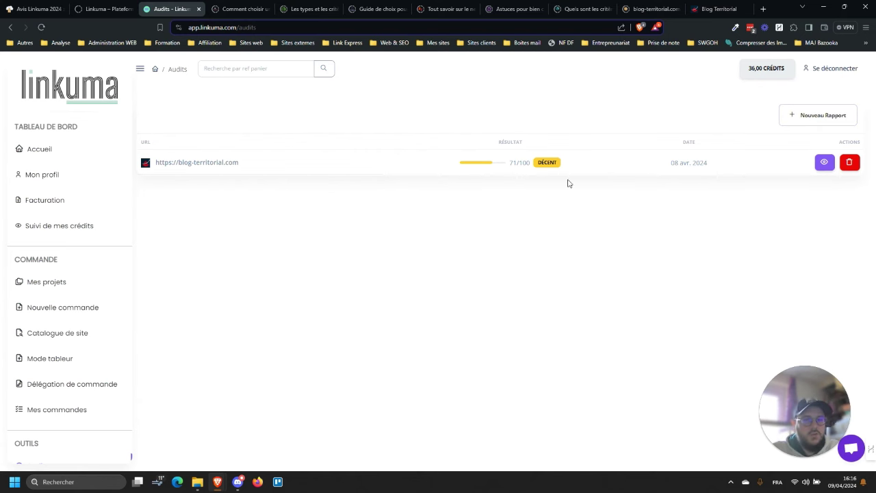
pyautogui.click(824, 162)
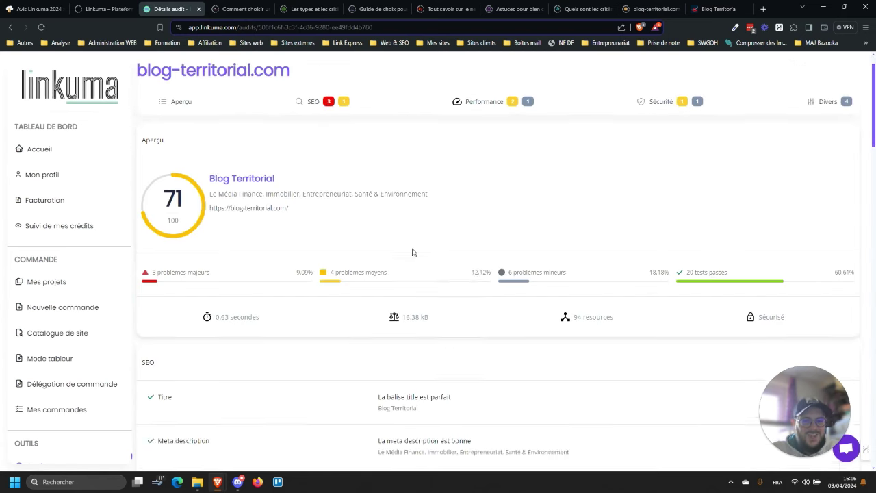
# Examine the SEO, performance, security and miscellaneous checks in the blog-territorial.com audit report
pyautogui.scroll(-2, 326, 236)
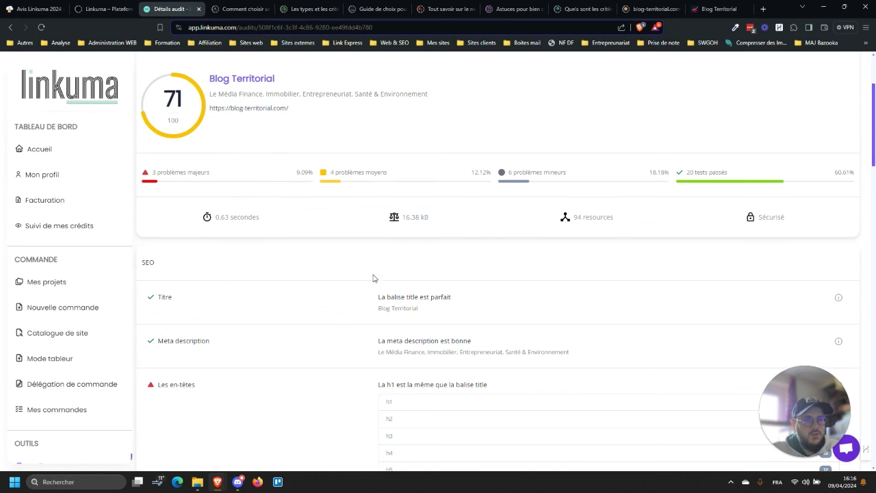
pyautogui.scroll(-14, 373, 278)
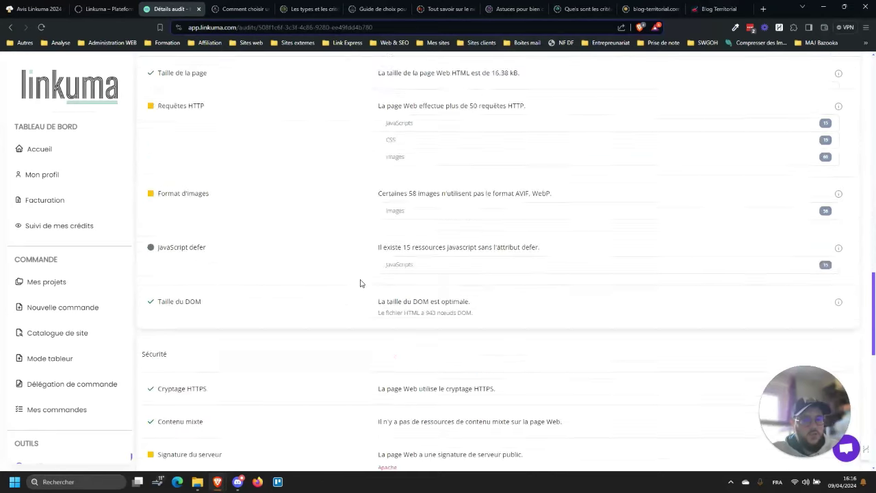
pyautogui.scroll(-10, 361, 283)
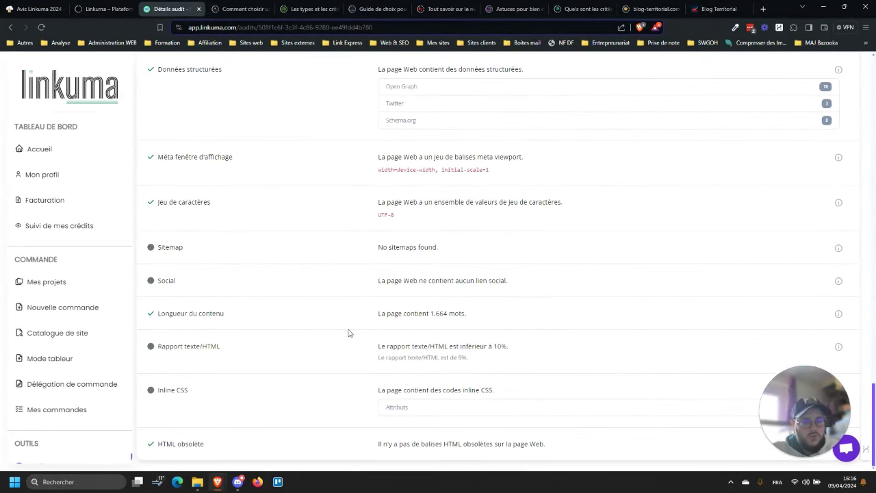
pyautogui.scroll(12, 327, 366)
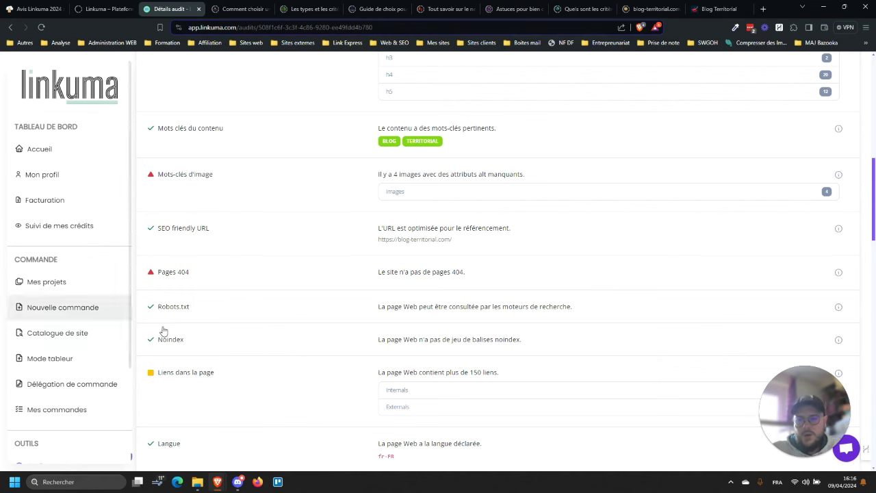
# View the Google Search Console connection page and open the title creation tool
pyautogui.scroll(-4, 41, 370)
pyautogui.click(42, 372)
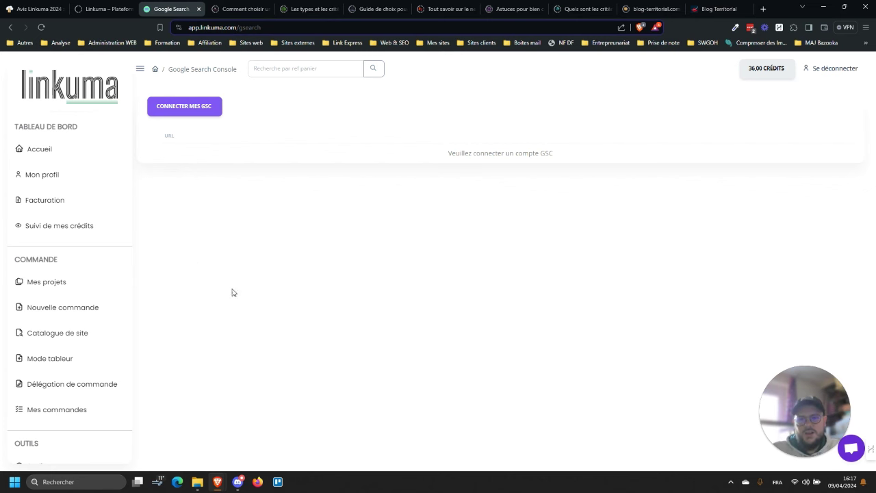
pyautogui.scroll(-2, 68, 356)
pyautogui.click(48, 390)
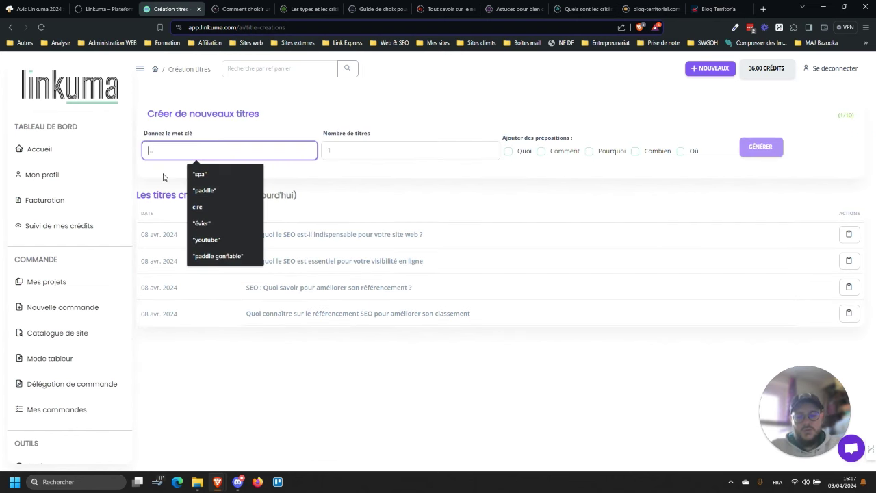
# Generate an article title from a news media keyword starting with "média d" and highlight the new title
pyautogui.write('med')
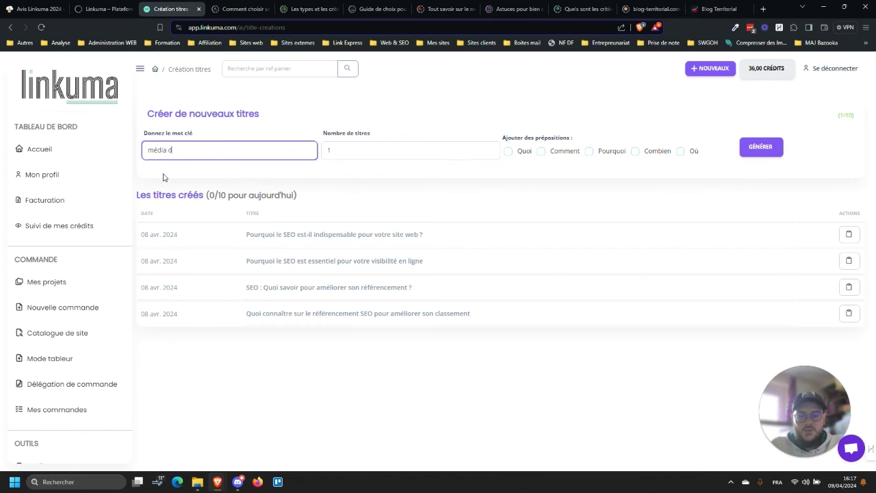
pyautogui.press('Return')
pyautogui.moveTo(449, 144); pyautogui.dragTo(231, 145)
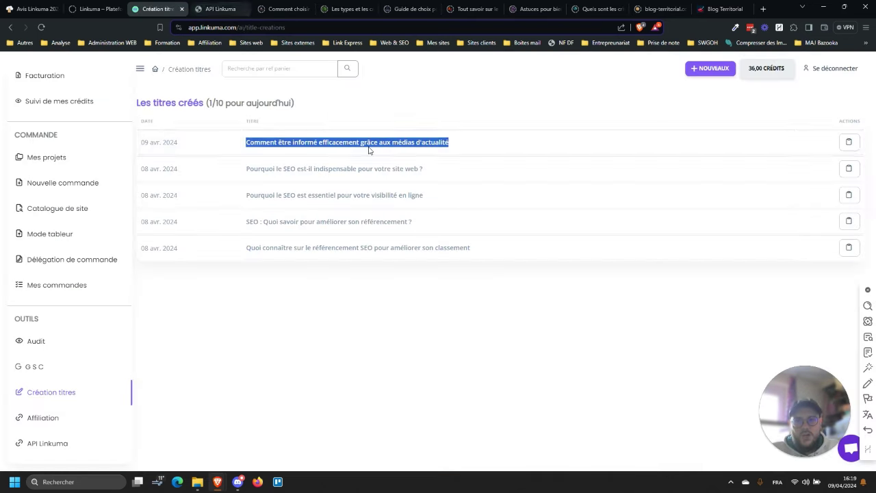
# Return to the account dashboard, look over its charts and recent orders, and open the order list
pyautogui.scroll(2, 82, 231)
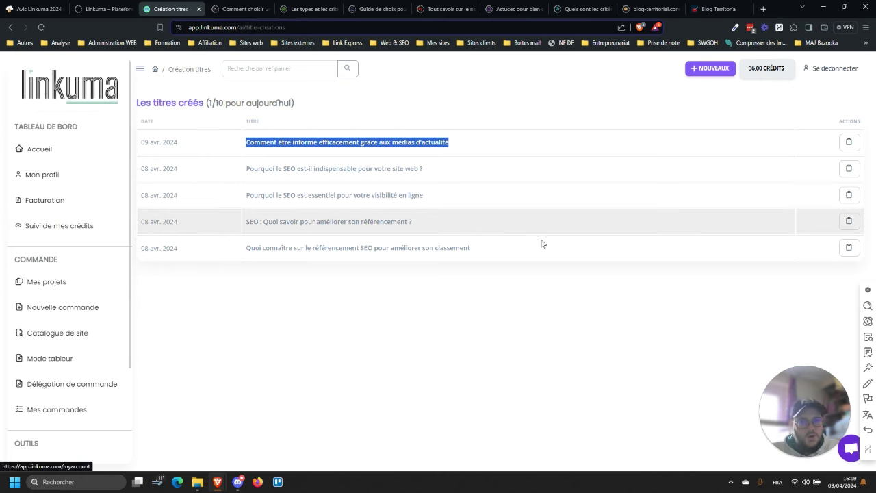
pyautogui.click(52, 150)
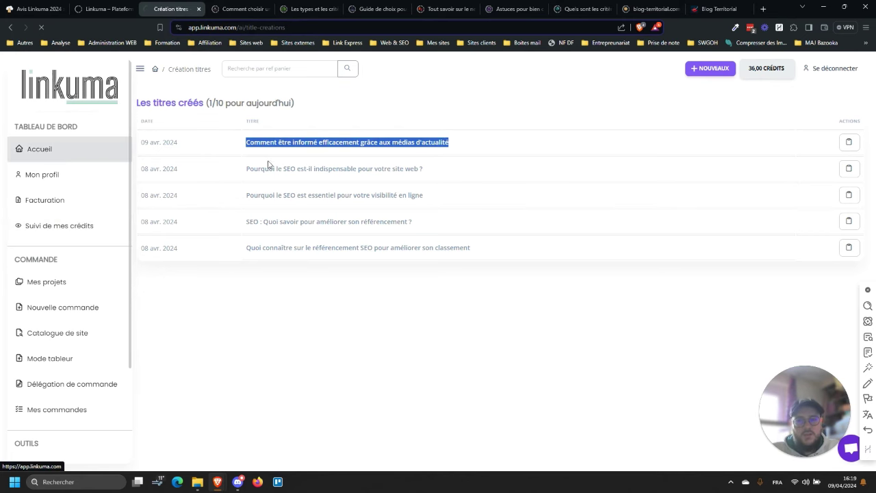
pyautogui.scroll(-2, 407, 348)
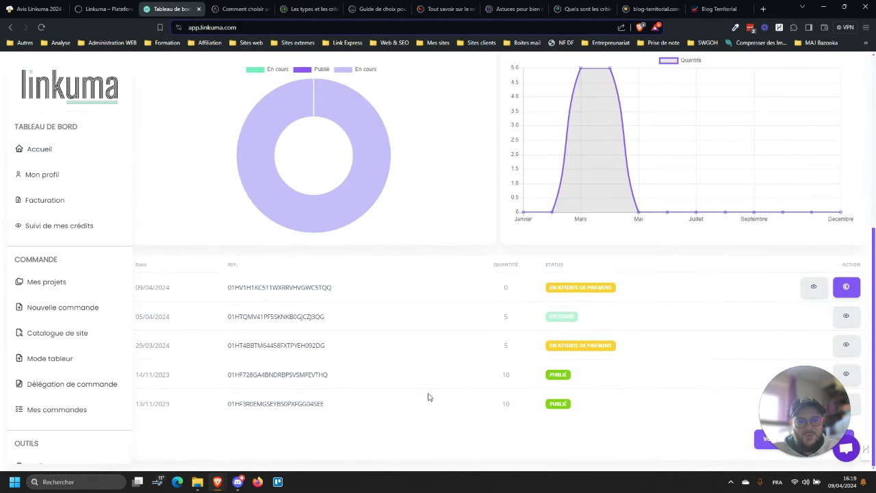
pyautogui.click(243, 375)
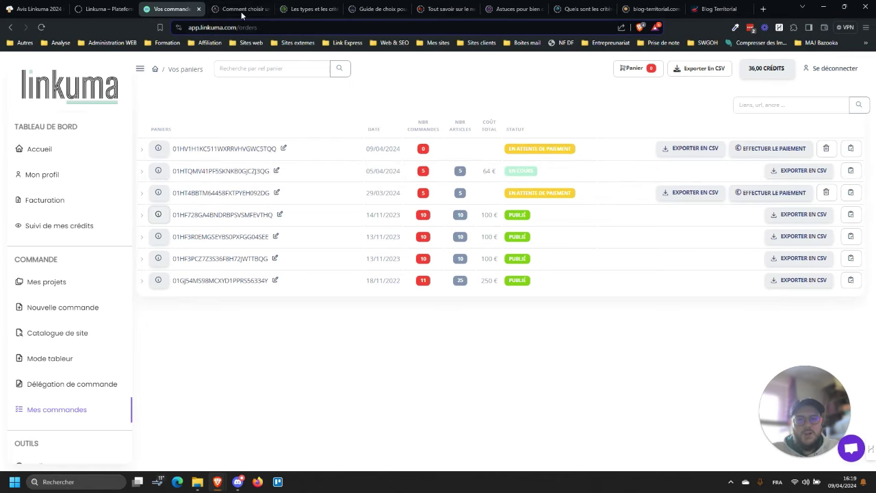
# Look over the published henhouse backlink articles on relais-equestre-des-recolets.com, lilyhut.com and toilettageadomicilepourchien.fr
pyautogui.click(241, 10)
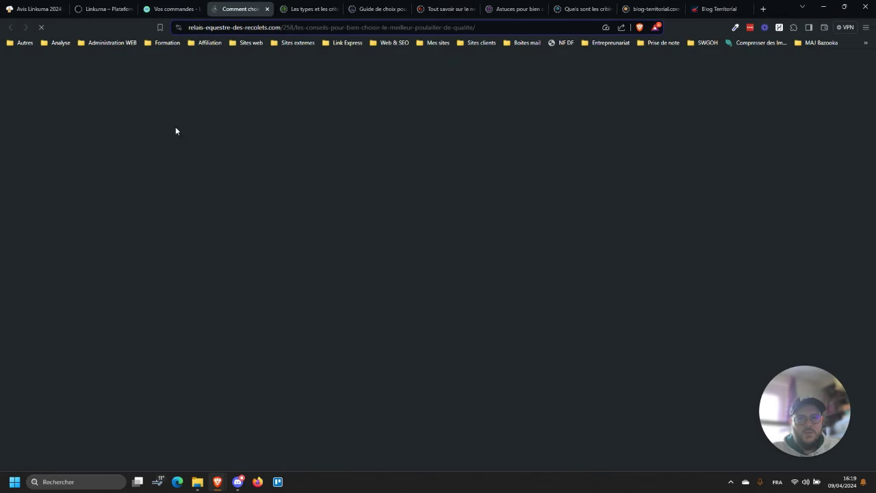
pyautogui.scroll(15, 317, 267)
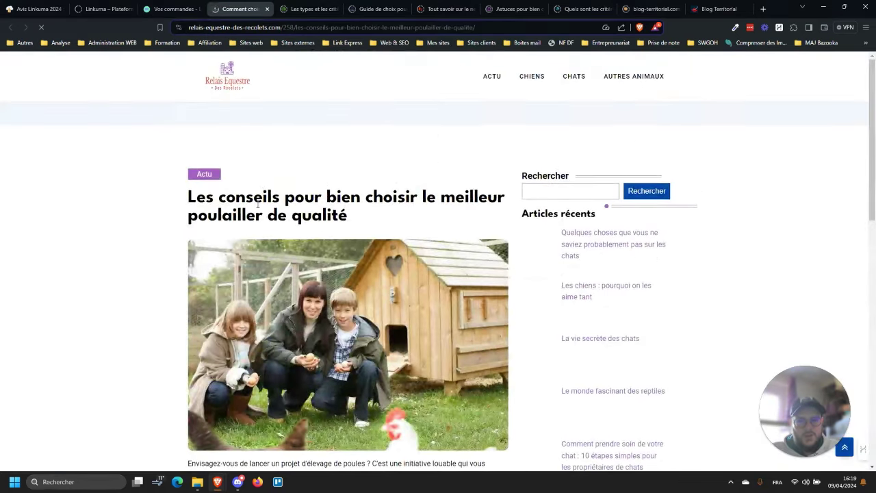
pyautogui.scroll(-5, 297, 243)
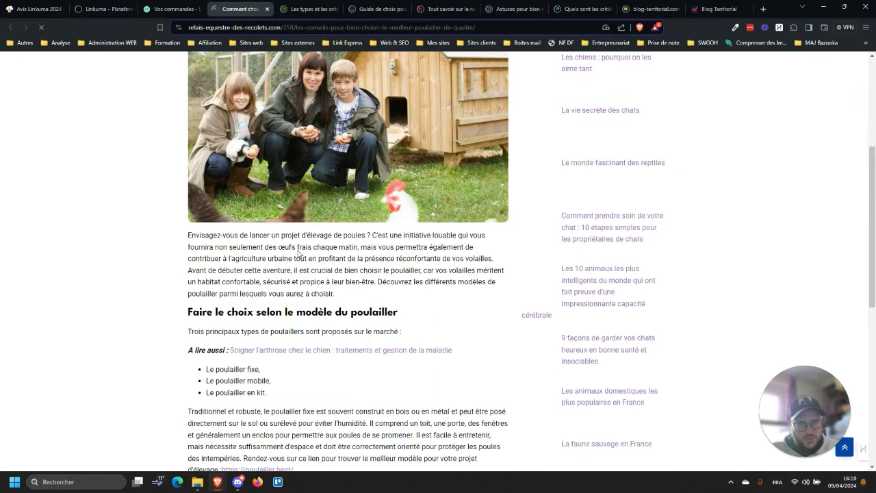
pyautogui.scroll(4, 350, 66)
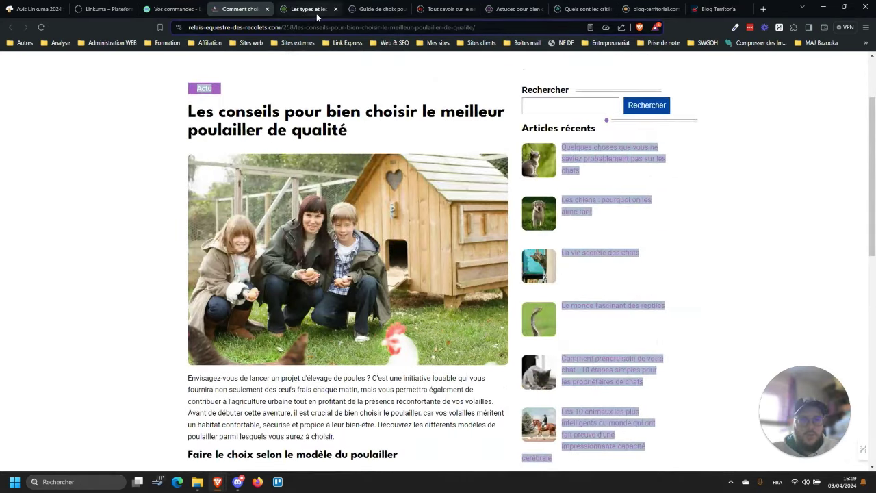
pyautogui.click(316, 12)
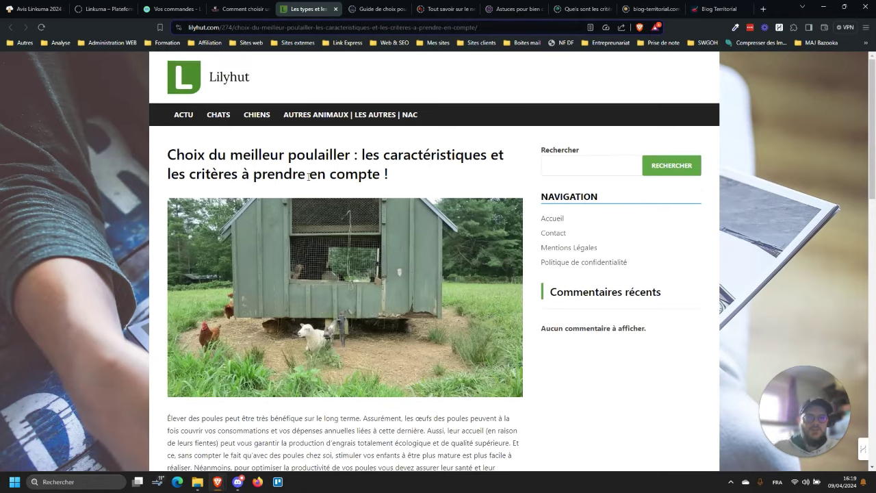
pyautogui.hotkey('ctrl', 'Tab')
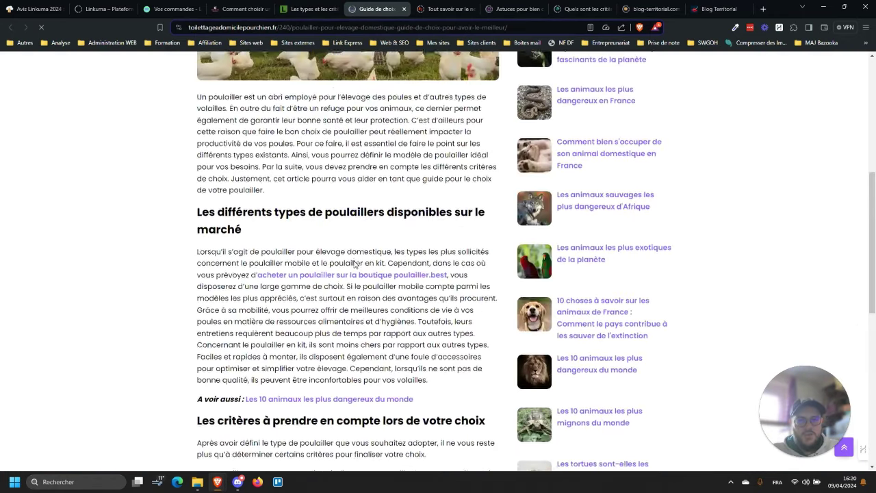
# Skim the published article on cleaning and maintaining a henhouse, open the shopoblog.com article, and return to the Linkuma order list
pyautogui.hotkey('ctrl', 'Tab')
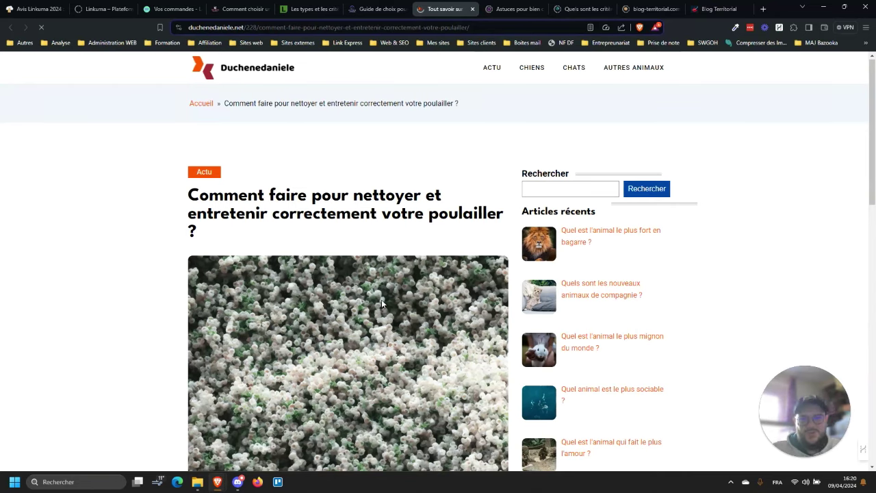
pyautogui.scroll(-5, 381, 303)
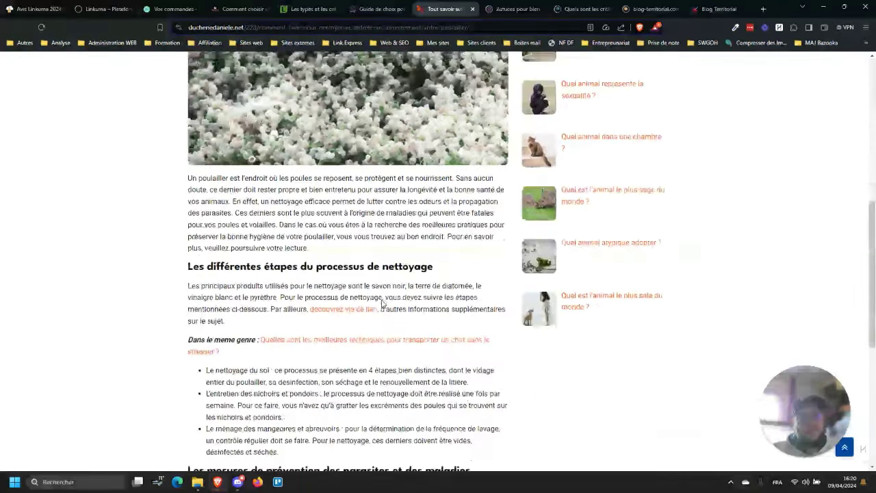
pyautogui.scroll(-8, 382, 303)
pyautogui.press('Home')
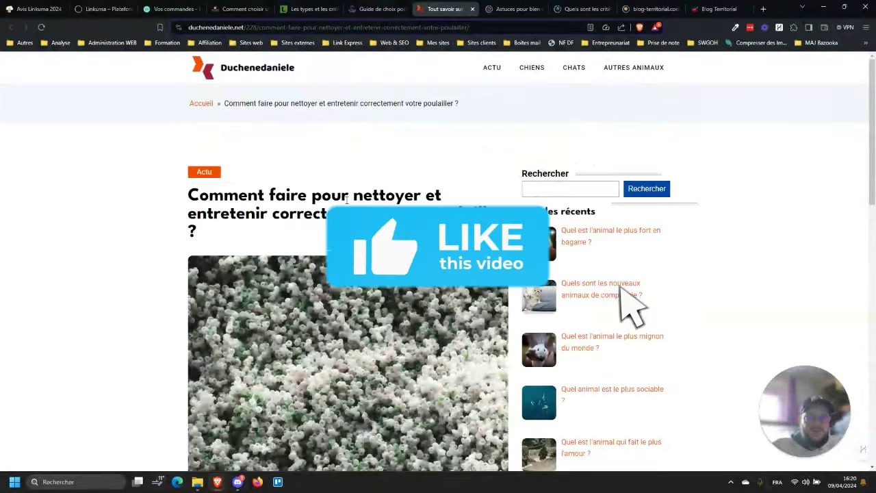
pyautogui.click(490, 15)
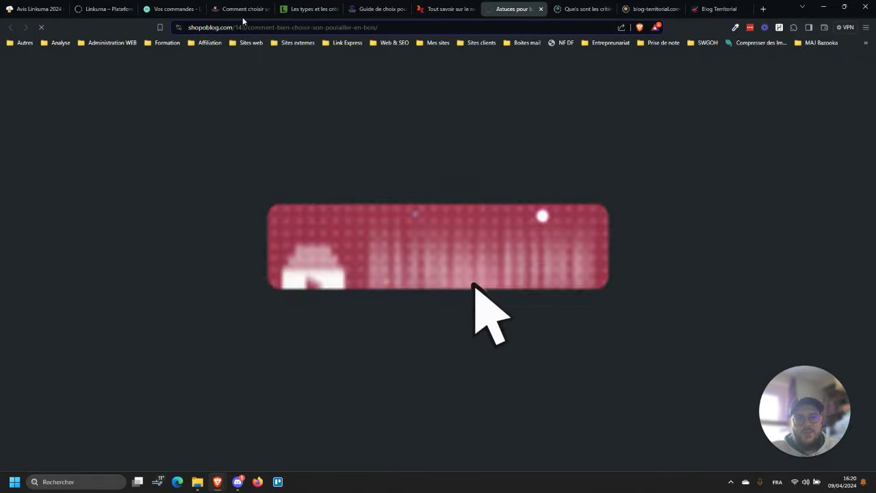
pyautogui.click(169, 14)
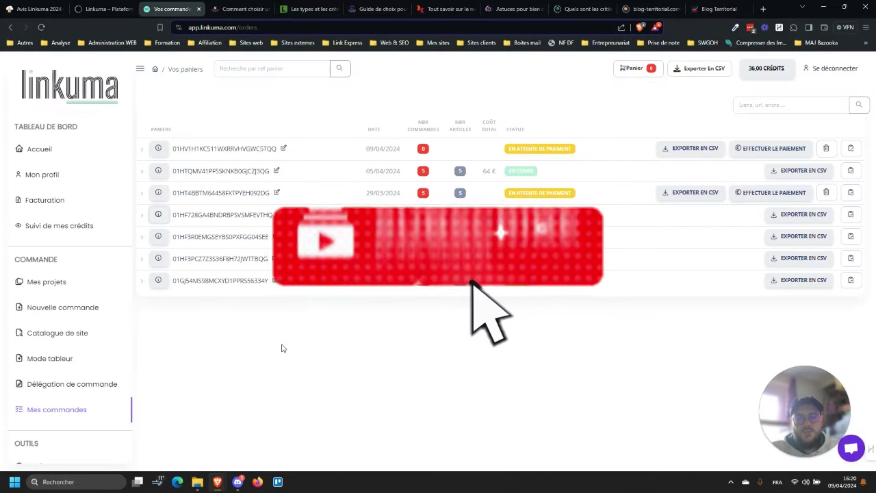